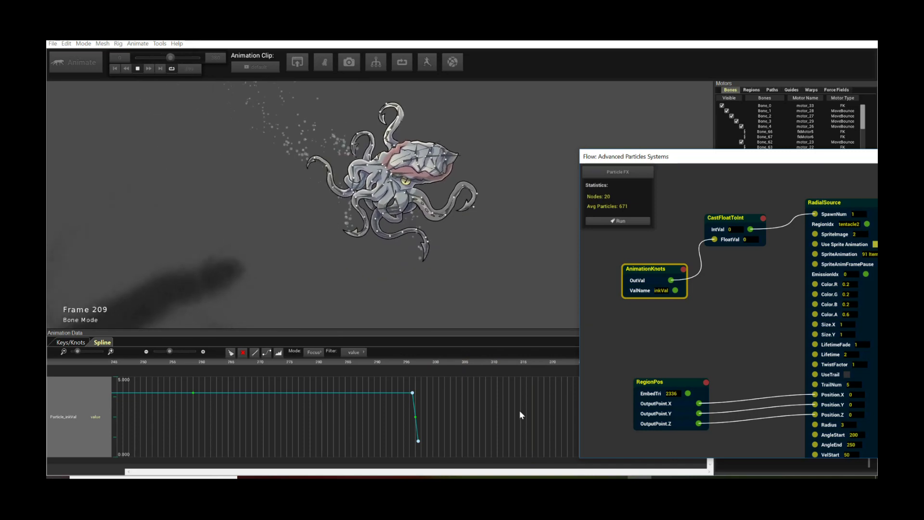
- Preview the finished inking kraken, then load the starter kraken scene with RadialSource feeding ParticleSolver
{"action": "left_click", "coordinate": [395, 189]}
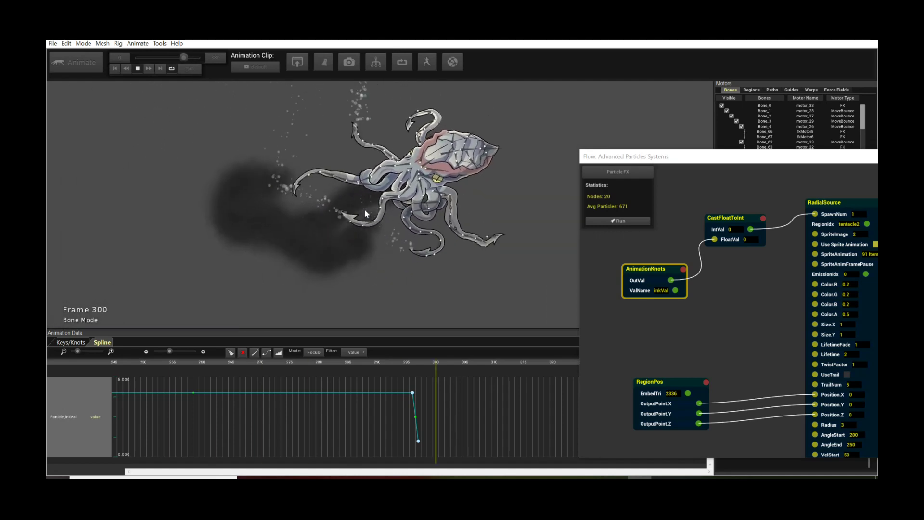
{"action": "left_click", "coordinate": [720, 333]}
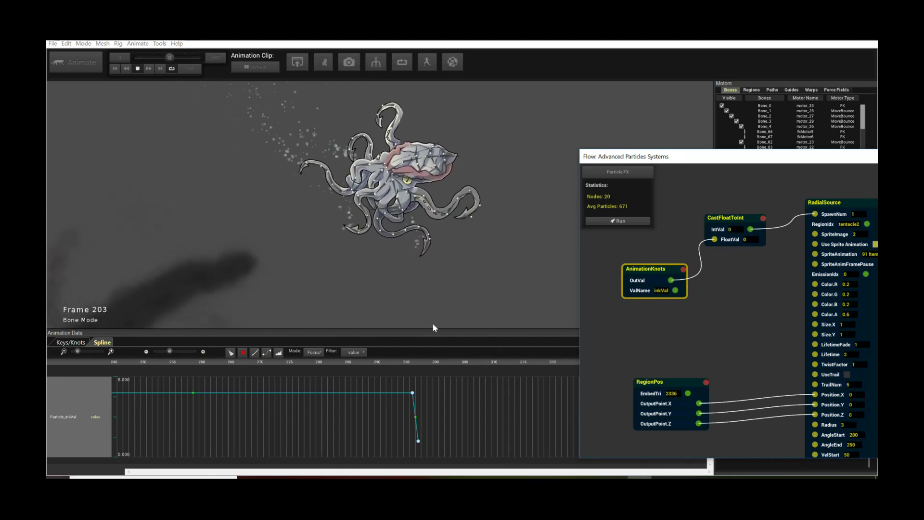
{"action": "left_click", "coordinate": [397, 192]}
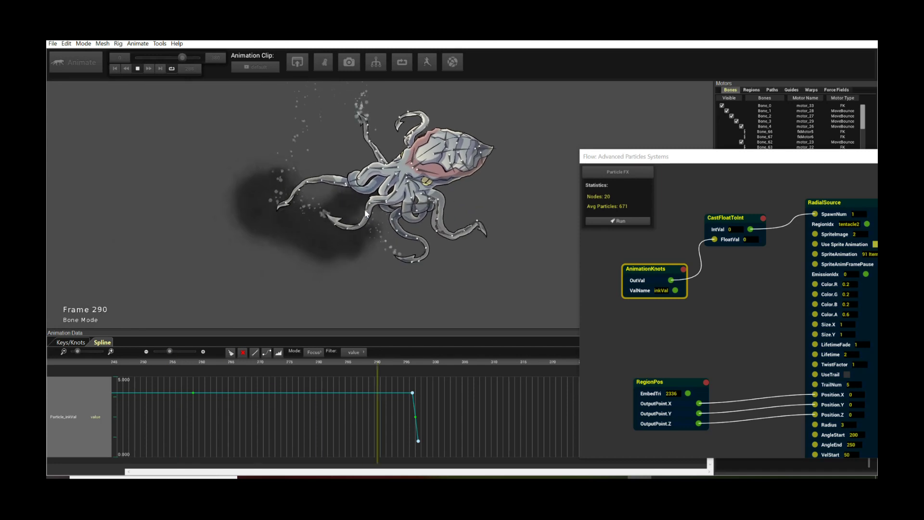
{"action": "left_click", "coordinate": [642, 249]}
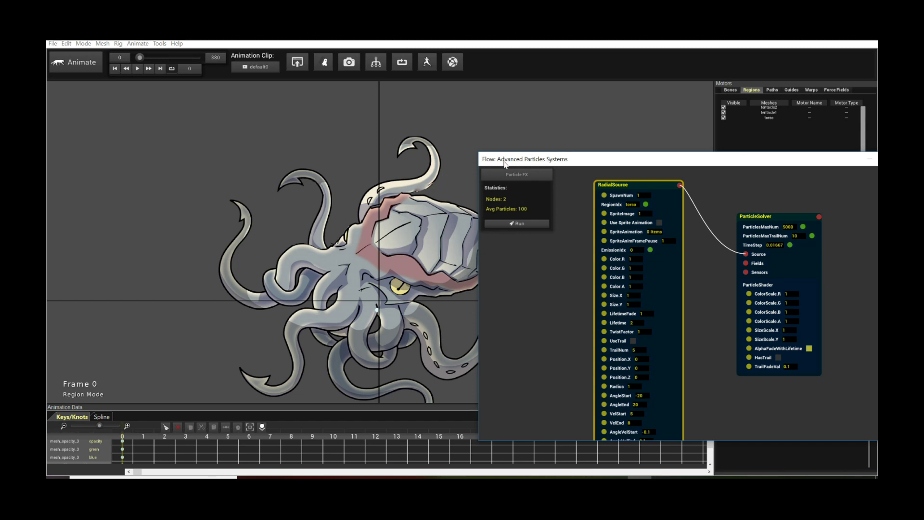
- Slide the Flow: Advanced Particles Systems window right and pan the kraken left into clear view
{"action": "left_click_drag", "start_coordinate": [504, 164], "coordinate": [558, 149]}
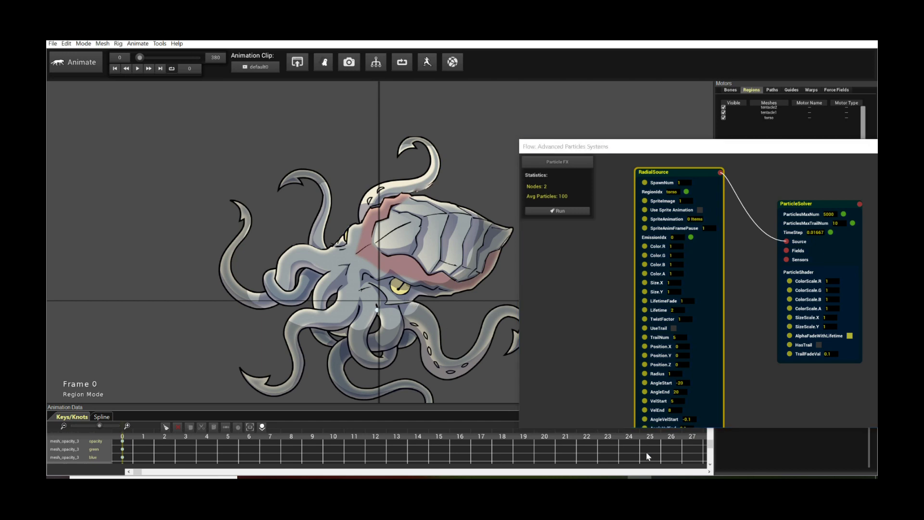
{"action": "left_click_drag", "start_coordinate": [528, 148], "coordinate": [598, 148]}
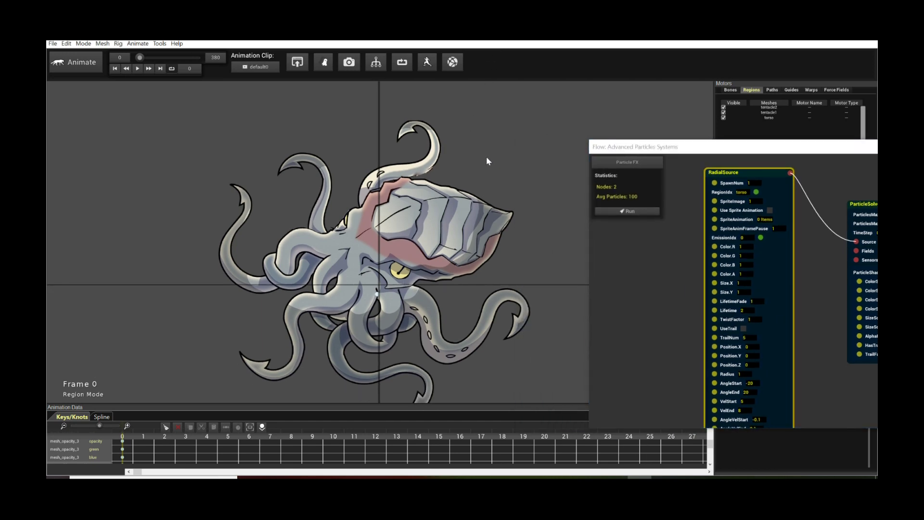
{"action": "left_click_drag", "start_coordinate": [471, 148], "coordinate": [444, 147]}
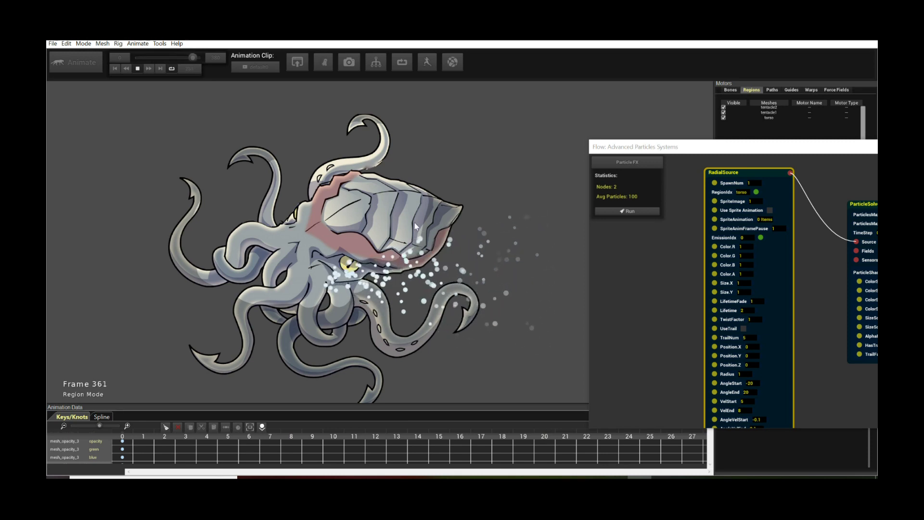
- Make the Flow window taller and spread the RadialSource and ParticleSolver nodes apart
{"action": "left_click_drag", "start_coordinate": [646, 149], "coordinate": [405, 146]}
{"action": "left_click_drag", "start_coordinate": [508, 169], "coordinate": [494, 170]}
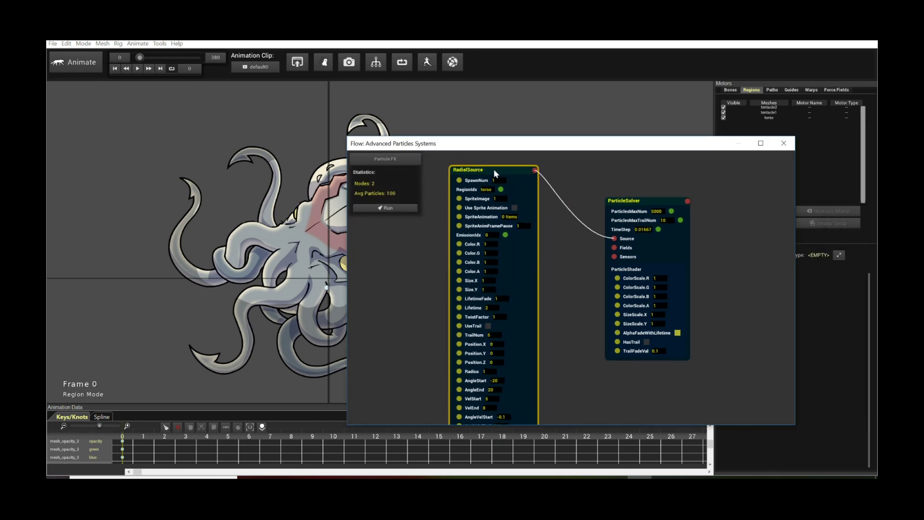
{"action": "left_click_drag", "start_coordinate": [649, 201], "coordinate": [656, 201]}
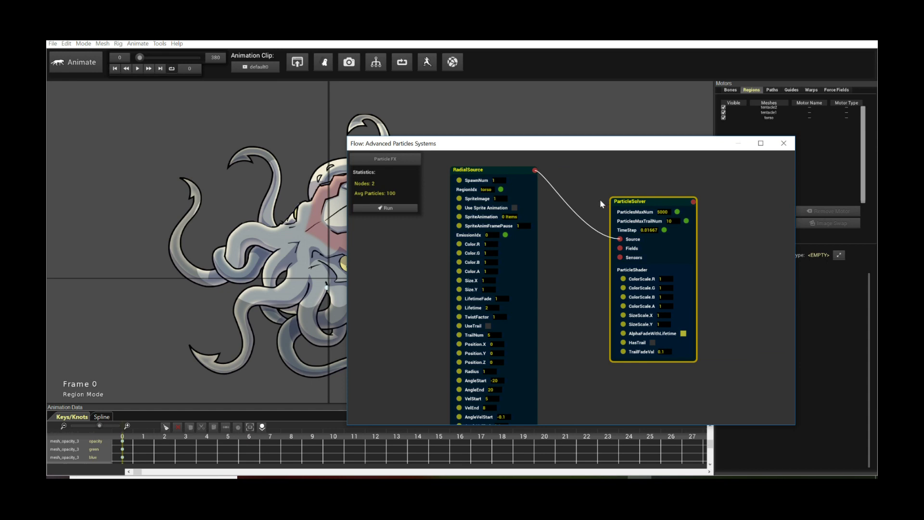
{"action": "left_click_drag", "start_coordinate": [618, 137], "coordinate": [624, 118]}
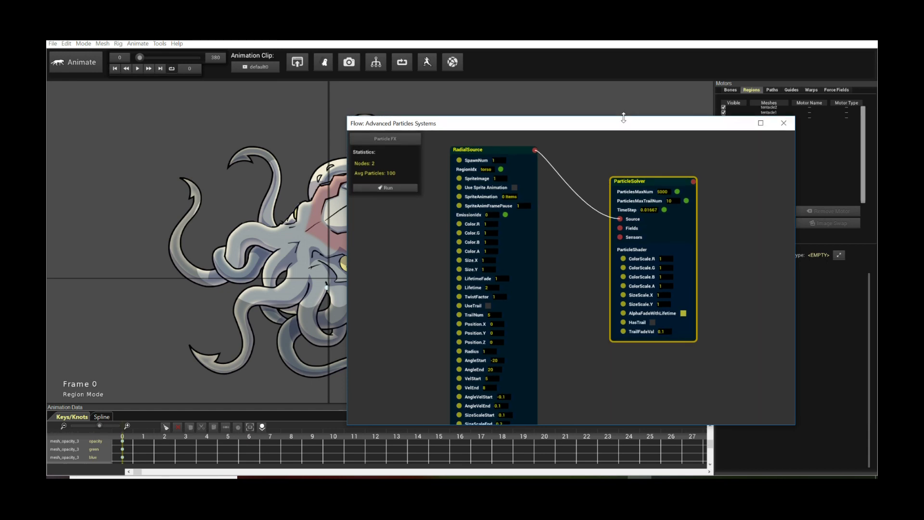
{"action": "left_click_drag", "start_coordinate": [633, 184], "coordinate": [646, 180]}
{"action": "left_click_drag", "start_coordinate": [485, 153], "coordinate": [508, 145]}
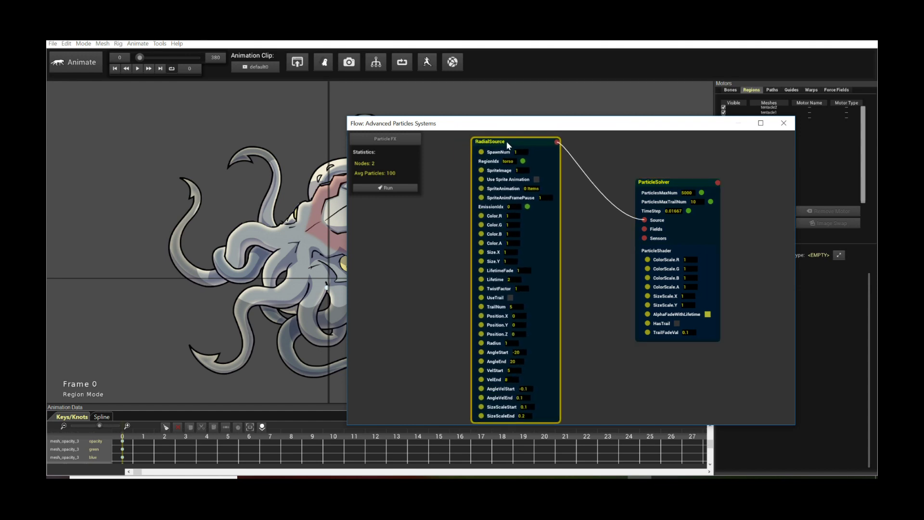
- Open and close the Sprite Image Manager, then shift the Flow window right beside the kraken
{"action": "left_click", "coordinate": [524, 171]}
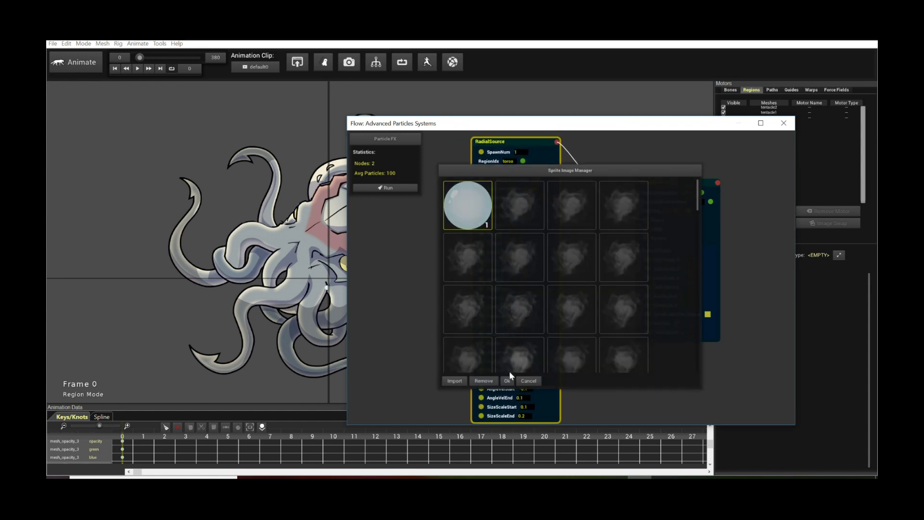
{"action": "left_click_drag", "start_coordinate": [470, 127], "coordinate": [593, 134]}
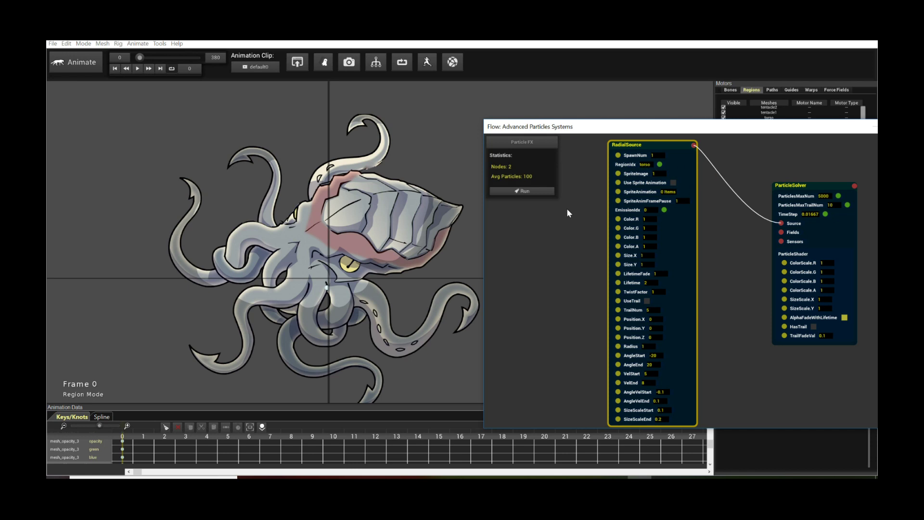
{"action": "left_click_drag", "start_coordinate": [568, 210], "coordinate": [586, 217]}
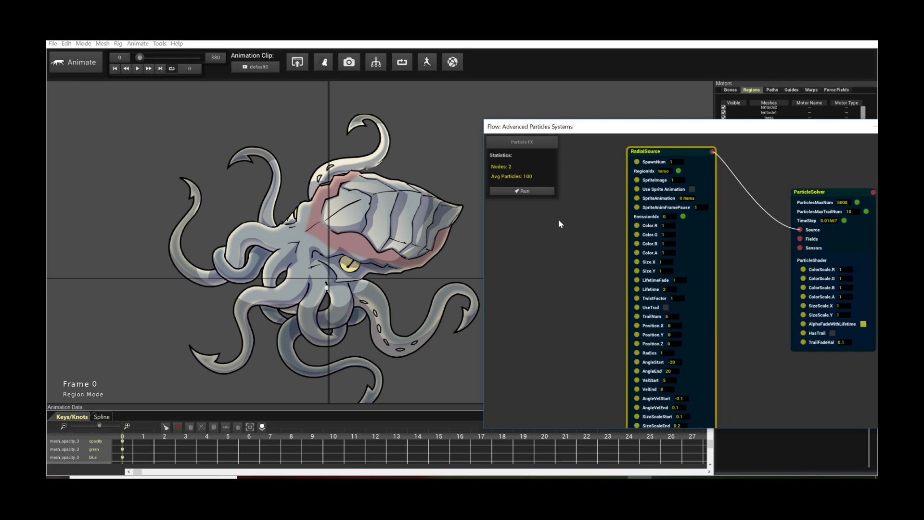
- Add an Animation Knots node (val0) left of RadialSource and enlarge the timeline to show Particle_val0
{"action": "right_click", "coordinate": [505, 223]}
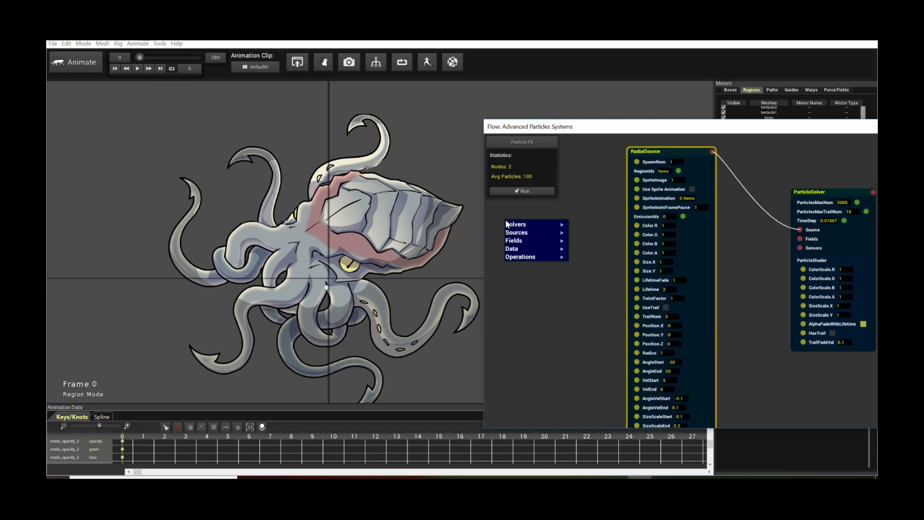
{"action": "mouse_move", "coordinate": [524, 257]}
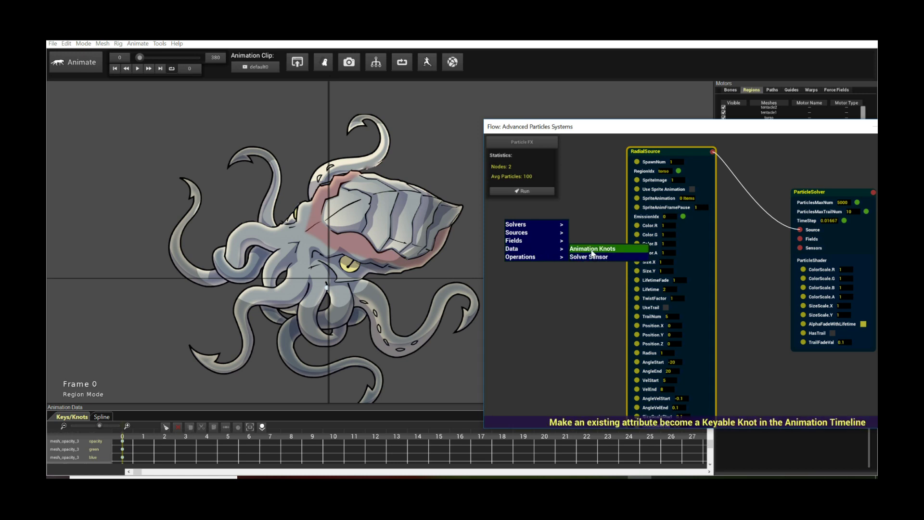
{"action": "left_click", "coordinate": [592, 249]}
{"action": "left_click_drag", "start_coordinate": [592, 227], "coordinate": [530, 236]}
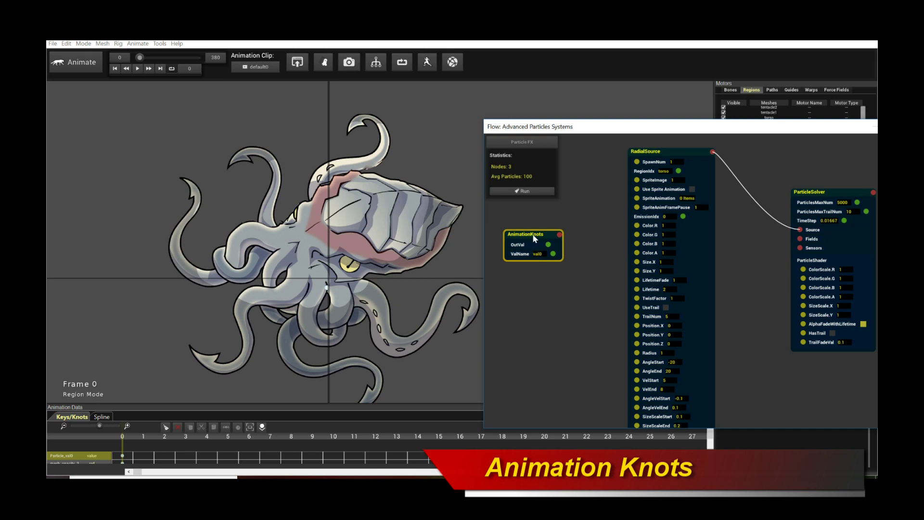
{"action": "left_click", "coordinate": [112, 457]}
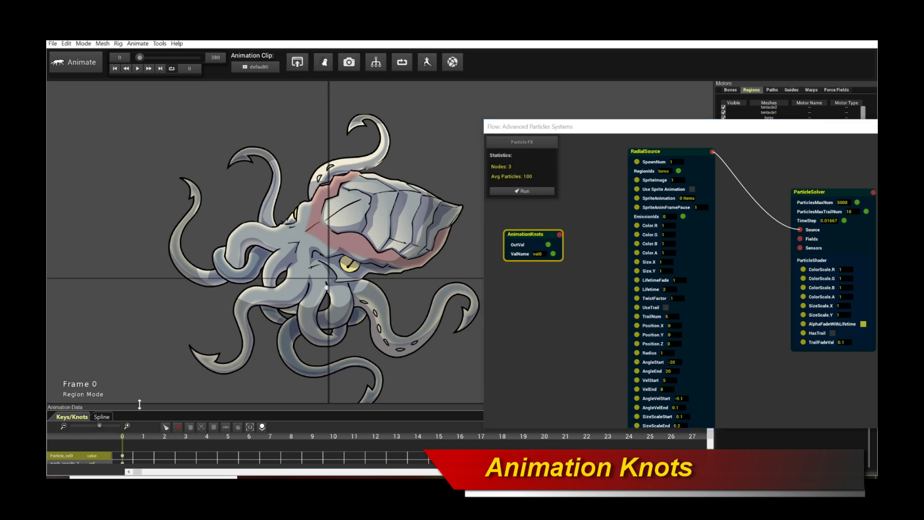
{"action": "left_click_drag", "start_coordinate": [139, 405], "coordinate": [158, 334]}
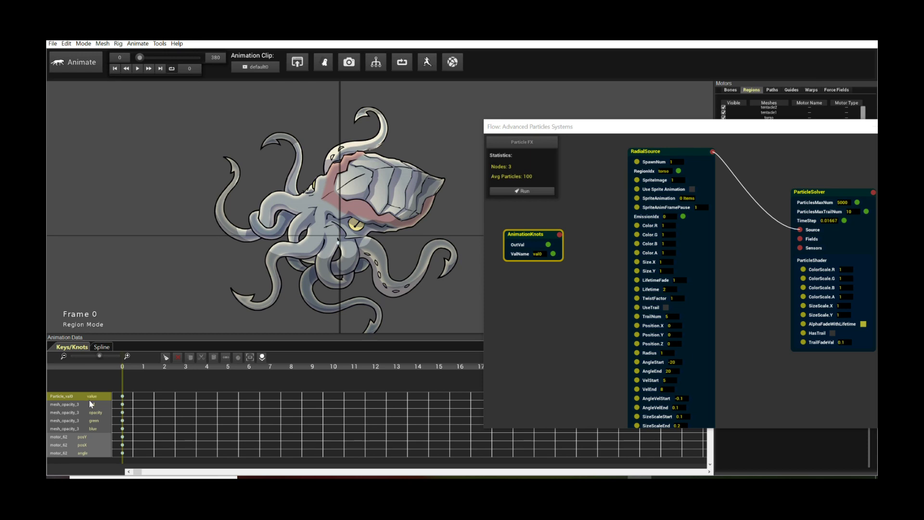
- Rename the AnimationKnots ValName to 'Bubbles' so the track becomes Particle_bubbles
{"action": "left_click", "coordinate": [545, 250]}
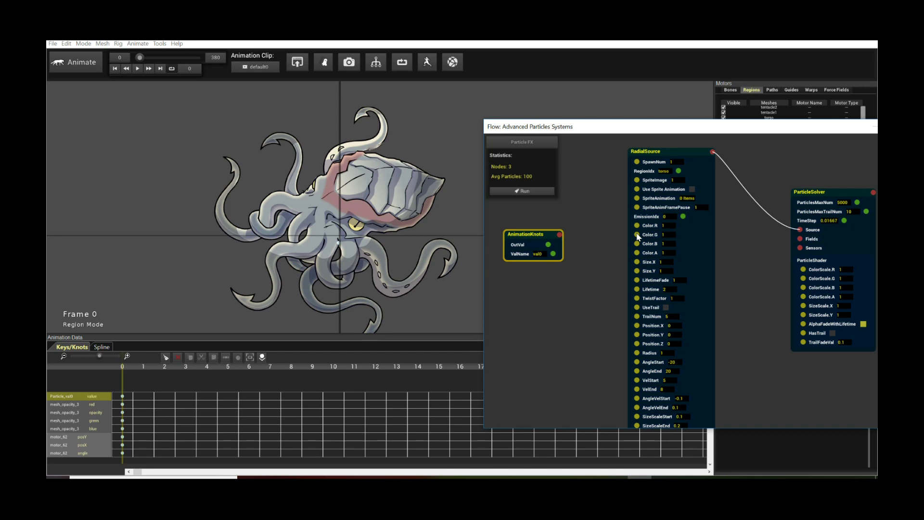
{"action": "left_click", "coordinate": [538, 254]}
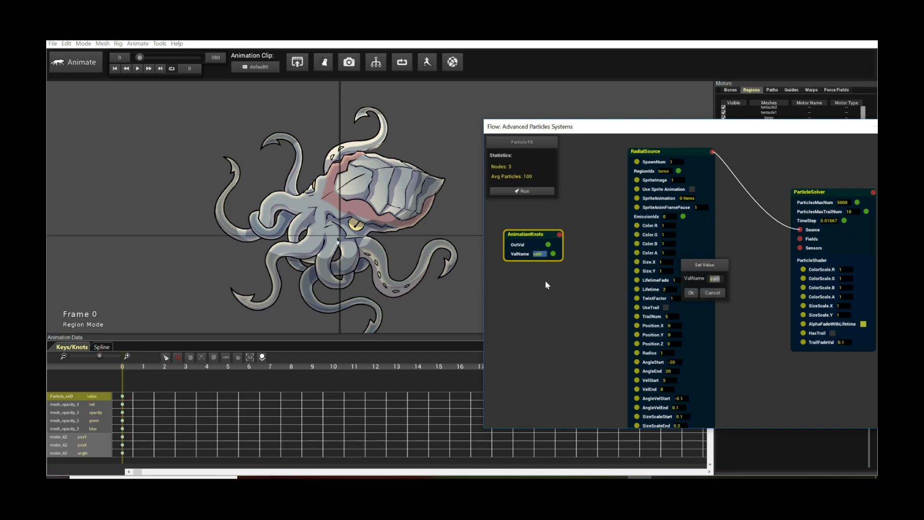
{"action": "type", "text": "Bubbles"}
{"action": "left_click", "coordinate": [689, 292]}
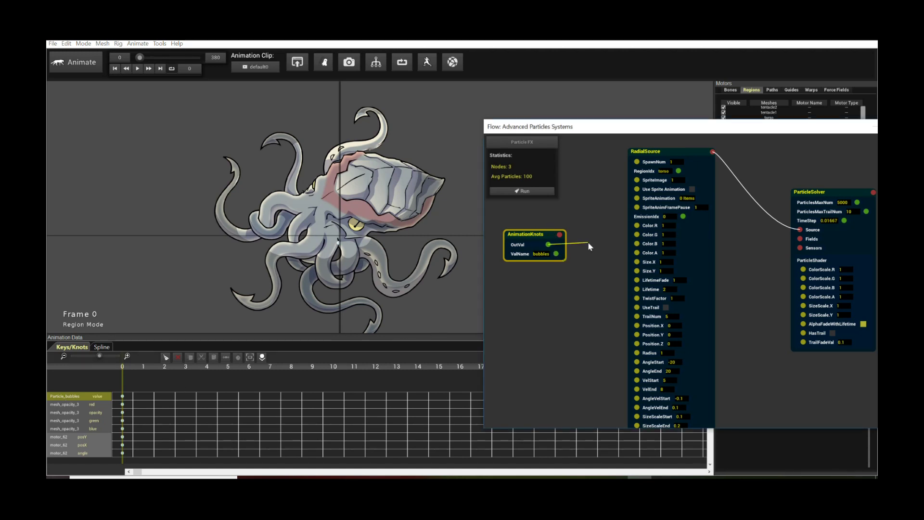
- Try wiring AnimationKnots OutVal into RadialSource SpawnNum, which is rejected as FLOAT to INT
{"action": "left_click_drag", "start_coordinate": [548, 244], "coordinate": [637, 163]}
{"action": "left_click_drag", "start_coordinate": [636, 164], "coordinate": [636, 163]}
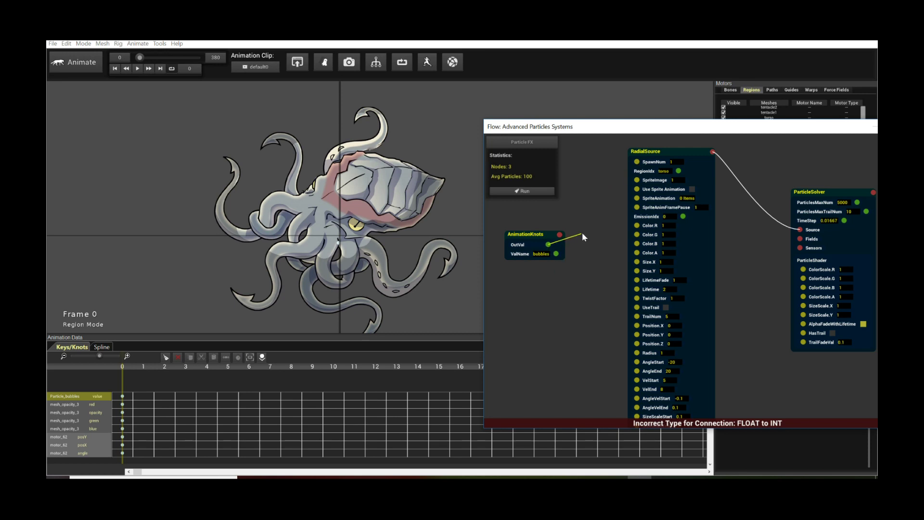
{"action": "left_click_drag", "start_coordinate": [582, 236], "coordinate": [637, 165]}
- Widen the Flow window leftward and respace the AnimationKnots, RadialSource and ParticleSolver nodes
{"action": "left_click_drag", "start_coordinate": [539, 237], "coordinate": [536, 238]}
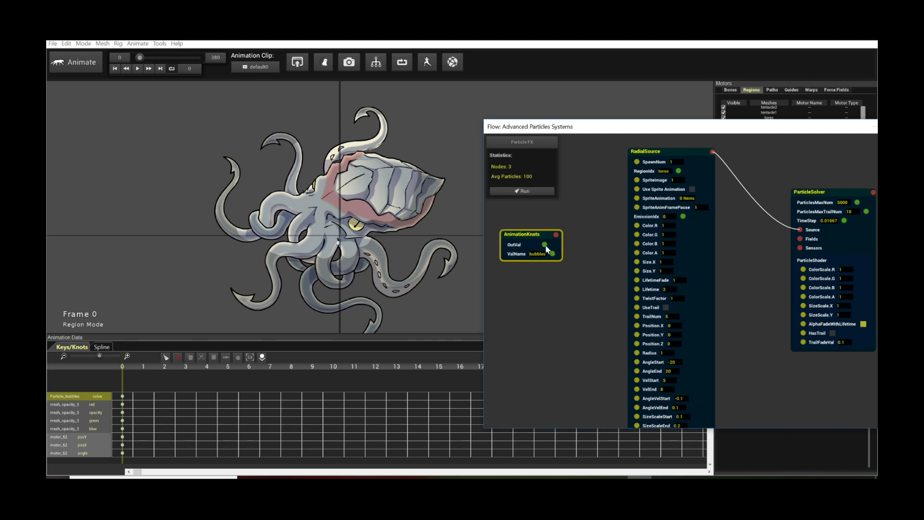
{"action": "left_click_drag", "start_coordinate": [662, 157], "coordinate": [676, 152]}
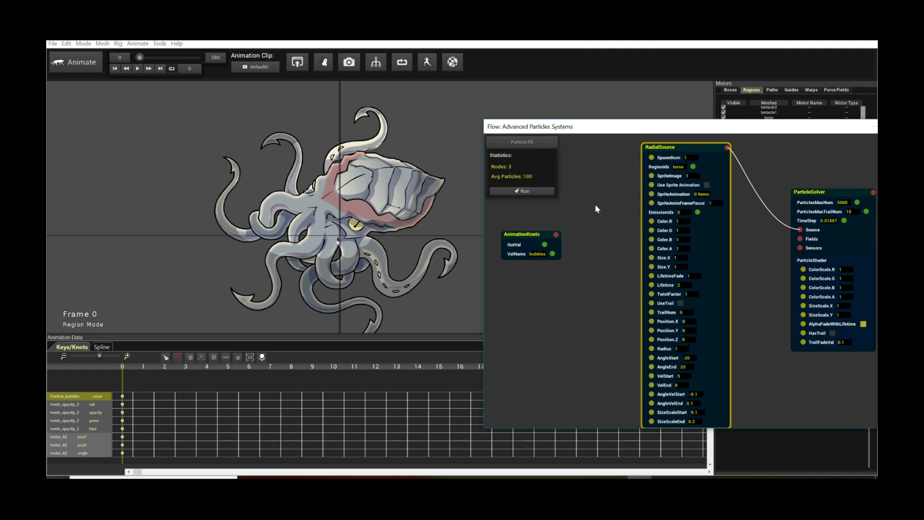
{"action": "left_click_drag", "start_coordinate": [677, 149], "coordinate": [678, 149]}
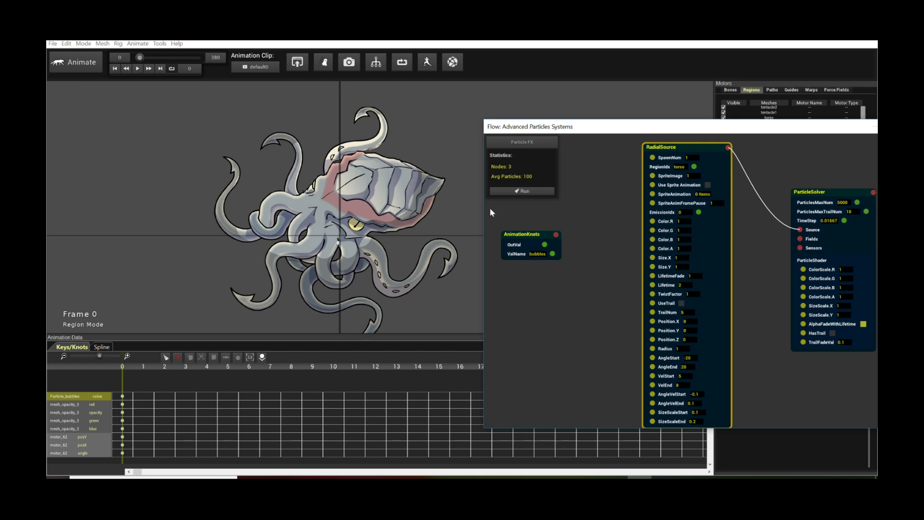
{"action": "left_click_drag", "start_coordinate": [484, 206], "coordinate": [437, 207]}
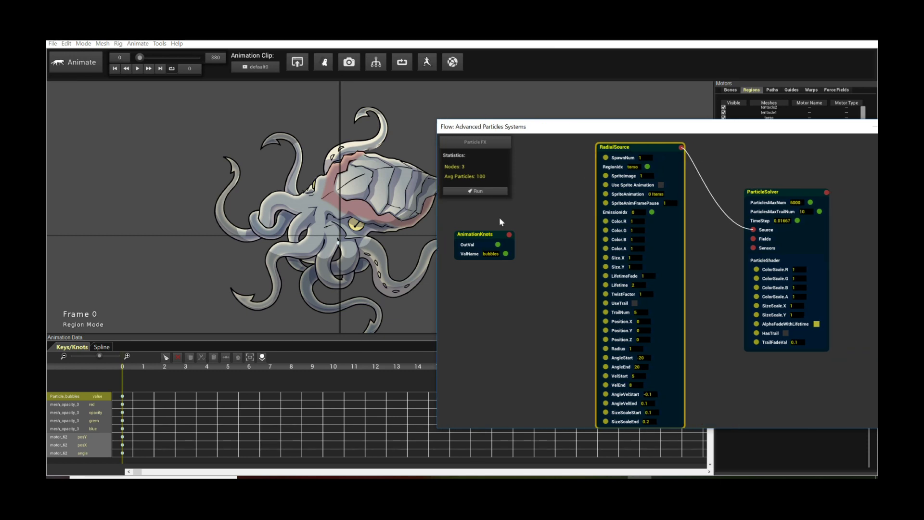
{"action": "left_click_drag", "start_coordinate": [778, 189], "coordinate": [806, 188]}
{"action": "left_click_drag", "start_coordinate": [649, 147], "coordinate": [675, 148]}
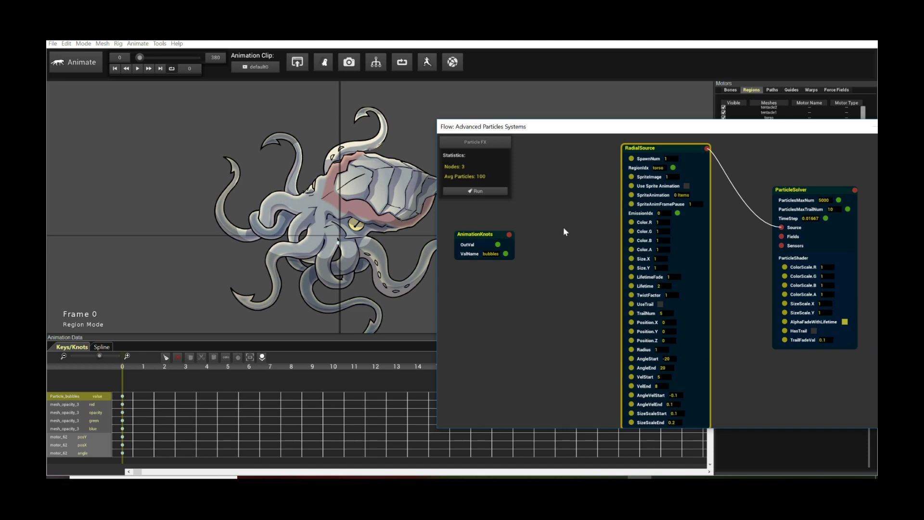
- Add a CastFloatToInt node and connect AnimationKnots OutVal to its FloatVal input
{"action": "right_click", "coordinate": [488, 290]}
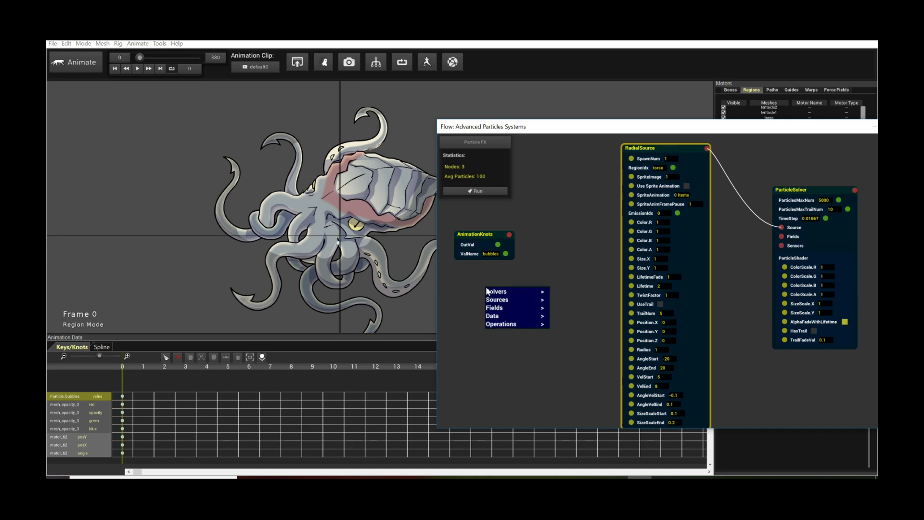
{"action": "mouse_move", "coordinate": [505, 324]}
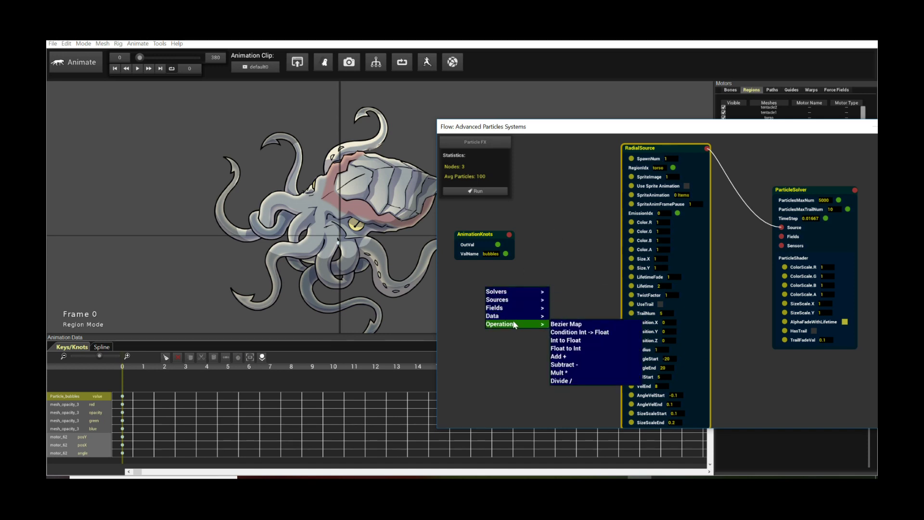
{"action": "left_click", "coordinate": [583, 348]}
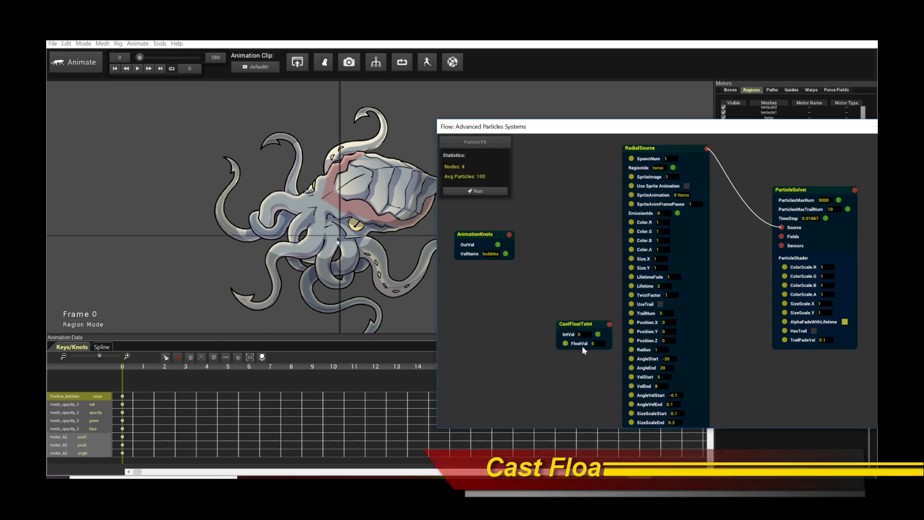
{"action": "left_click_drag", "start_coordinate": [579, 318], "coordinate": [577, 290]}
{"action": "left_click_drag", "start_coordinate": [490, 235], "coordinate": [488, 243]}
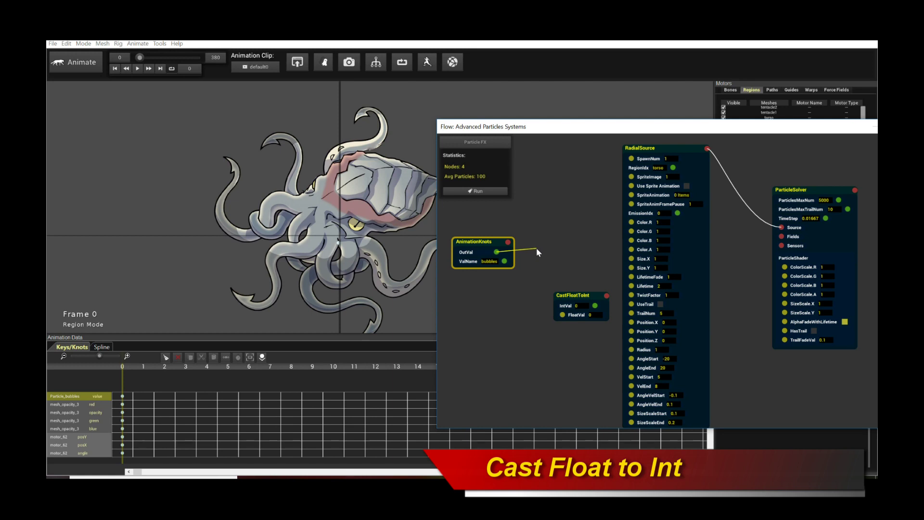
{"action": "left_click_drag", "start_coordinate": [496, 252], "coordinate": [563, 317]}
{"action": "left_click_drag", "start_coordinate": [482, 240], "coordinate": [480, 237]}
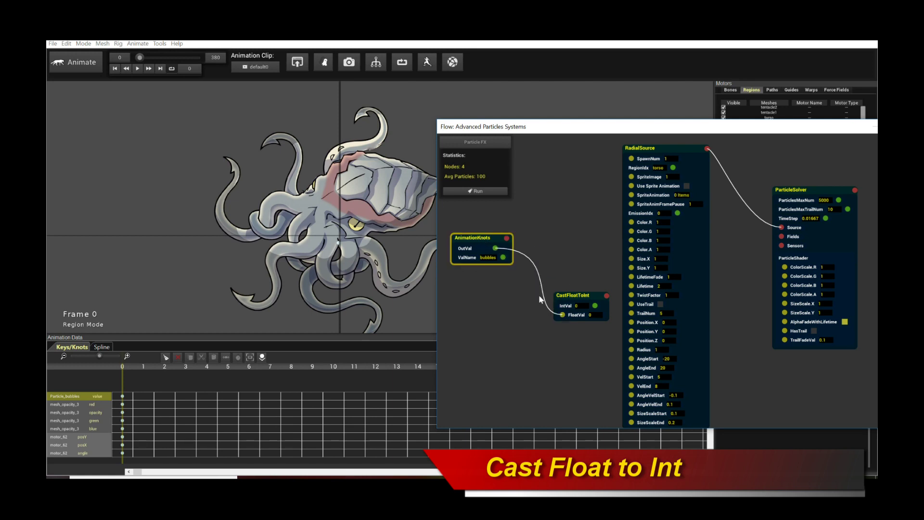
{"action": "left_click_drag", "start_coordinate": [569, 295], "coordinate": [570, 287]}
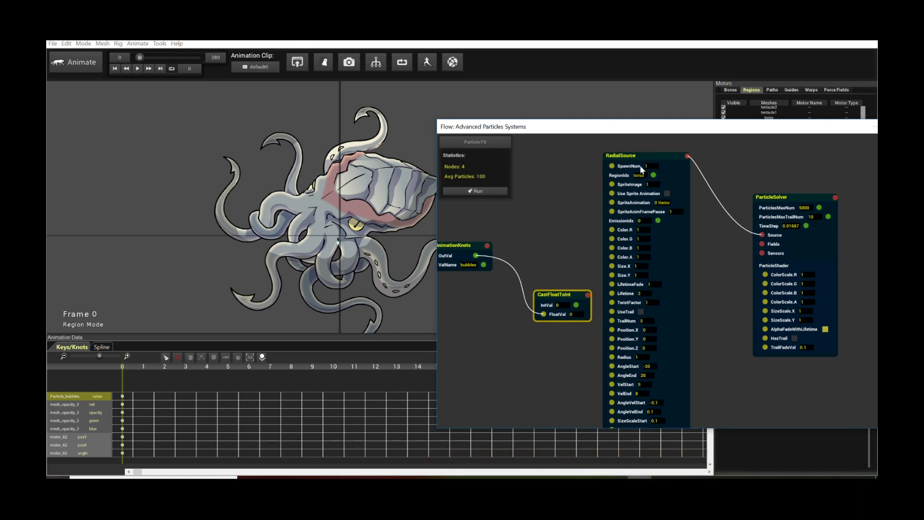
- Connect CastFloatToInt IntVal to RadialSource SpawnNum and rerun the simulation, now averaging 0 particles
{"action": "left_click_drag", "start_coordinate": [640, 169], "coordinate": [645, 168]}
{"action": "left_click_drag", "start_coordinate": [576, 304], "coordinate": [663, 151]}
{"action": "left_click_drag", "start_coordinate": [568, 220], "coordinate": [593, 221]}
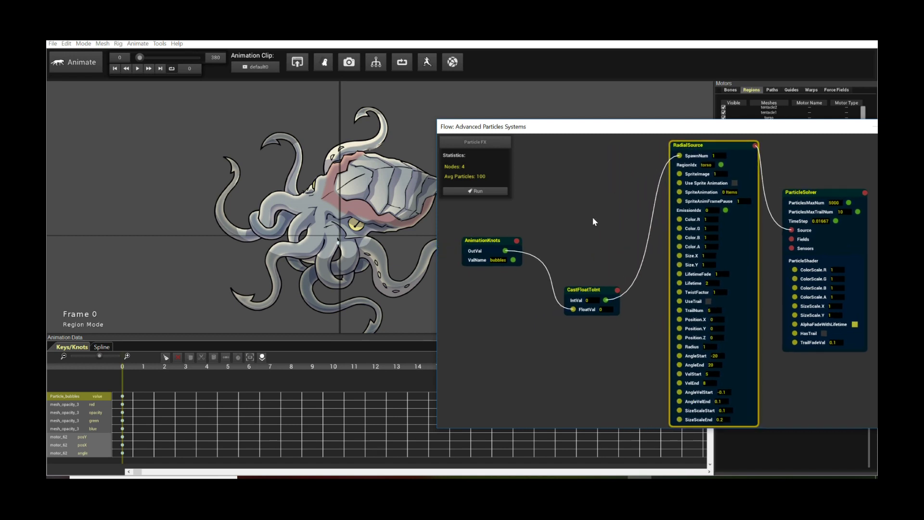
{"action": "left_click", "coordinate": [491, 190]}
- Move the Flow window aside to reveal the kraken and play the animation
{"action": "left_click_drag", "start_coordinate": [465, 144], "coordinate": [514, 149]}
{"action": "left_click", "coordinate": [184, 188]}
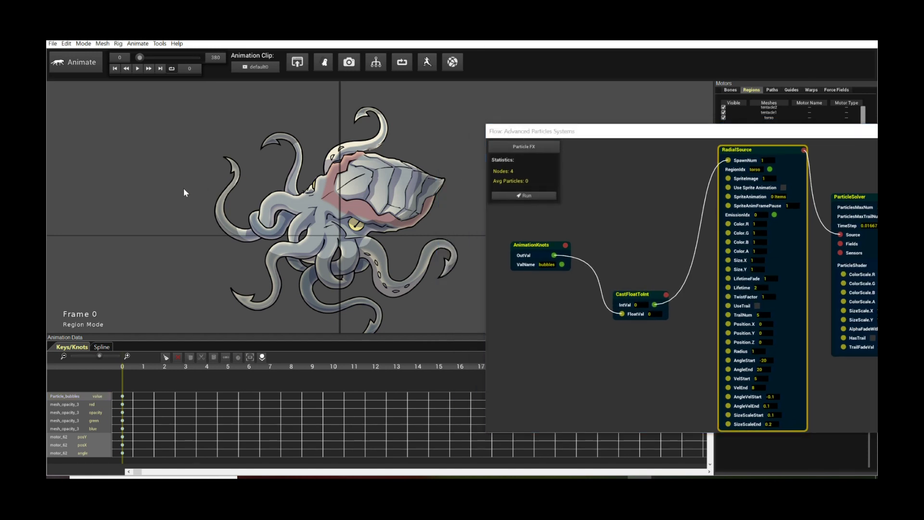
{"action": "key", "text": "space"}
{"action": "key", "text": "space"}
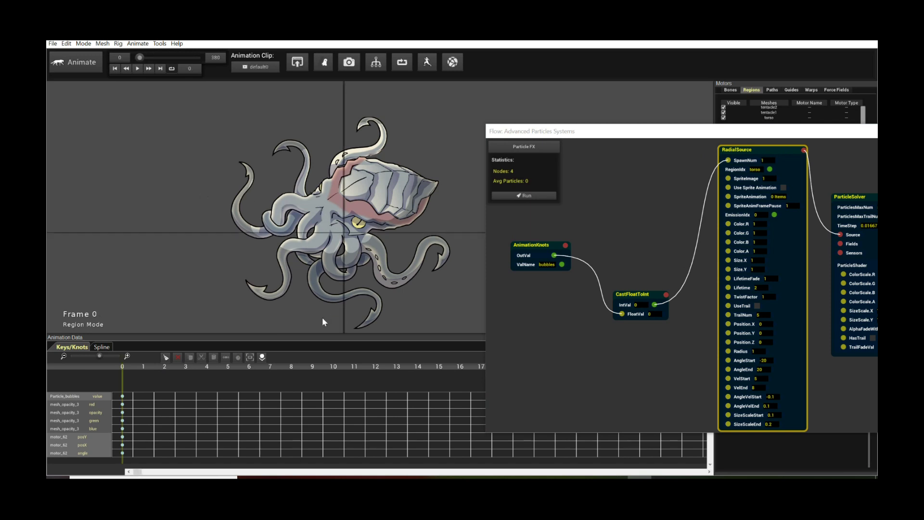
{"action": "left_click_drag", "start_coordinate": [647, 201], "coordinate": [599, 217]}
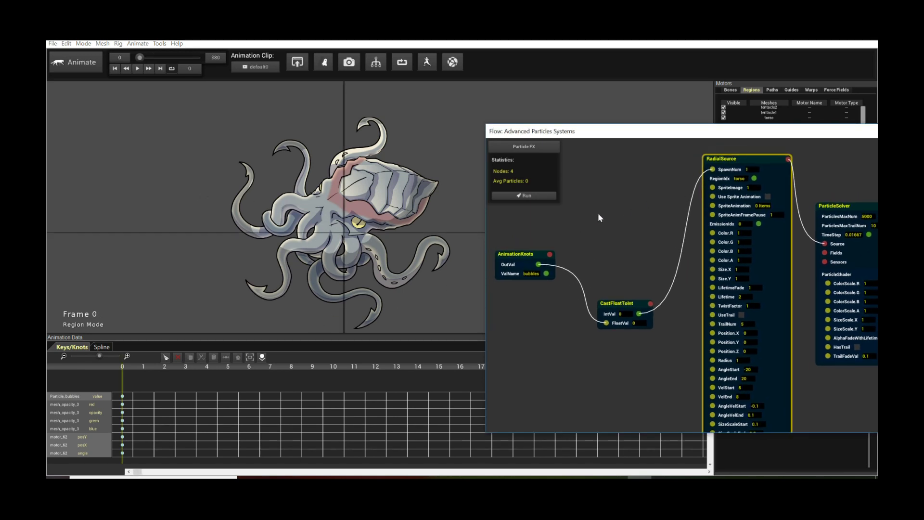
- Inspect the bubbles AnimationKnots and CastFloatToInt nodes and select the Particle_bubbles frame-0 key
{"action": "left_click_drag", "start_coordinate": [524, 260], "coordinate": [518, 257]}
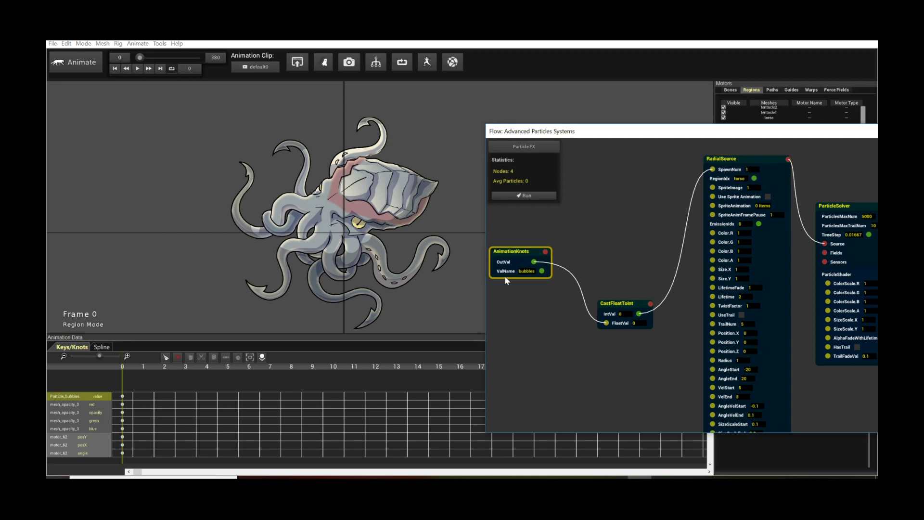
{"action": "left_click", "coordinate": [523, 272]}
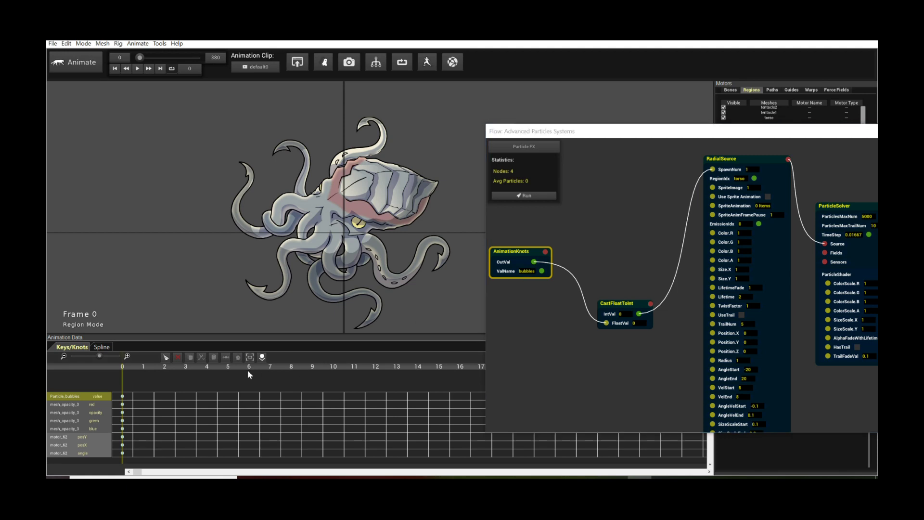
{"action": "left_click", "coordinate": [75, 395]}
{"action": "left_click", "coordinate": [507, 271]}
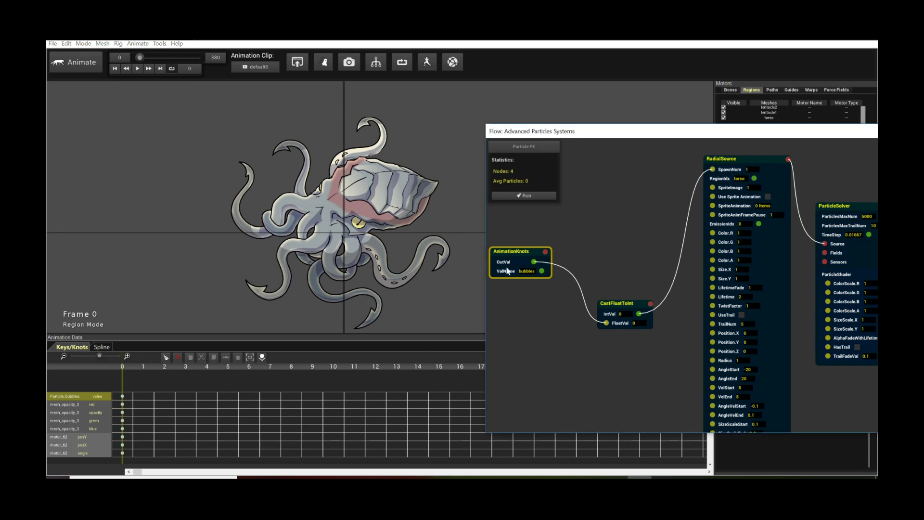
{"action": "left_click", "coordinate": [620, 326]}
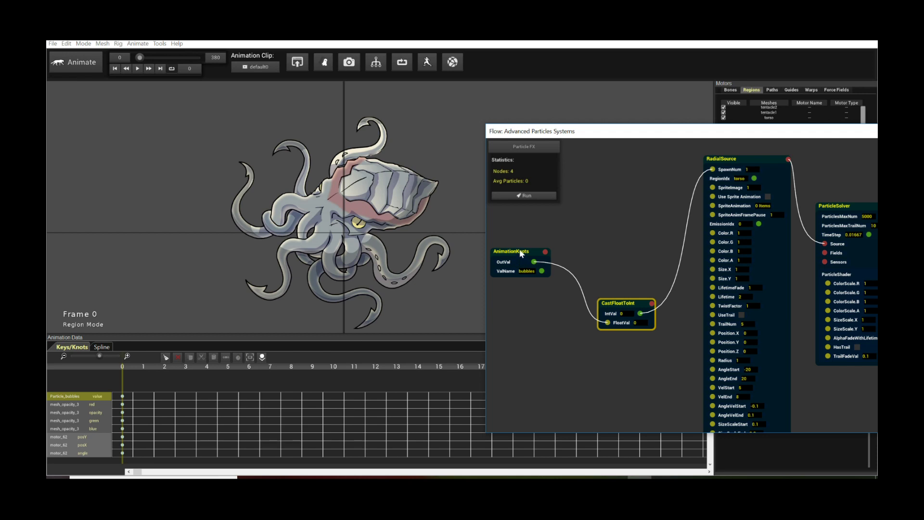
{"action": "left_click_drag", "start_coordinate": [518, 271], "coordinate": [535, 274]}
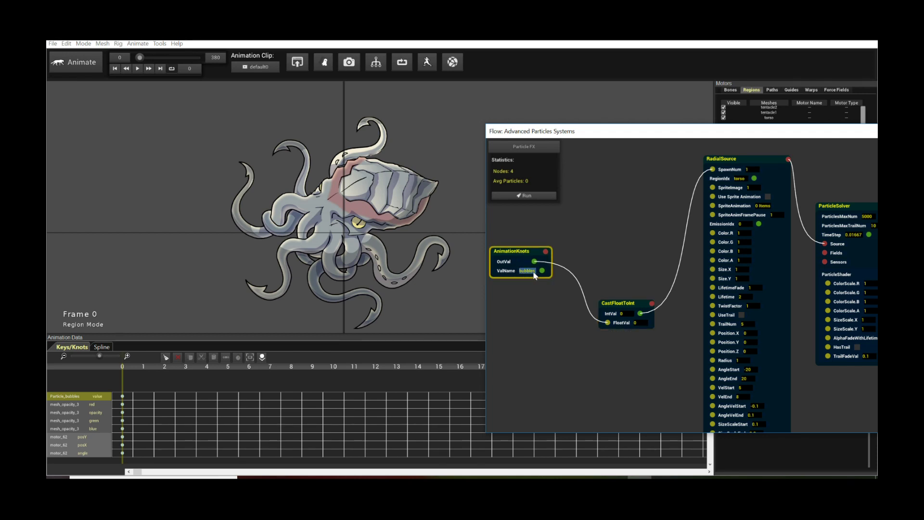
{"action": "left_click", "coordinate": [288, 385]}
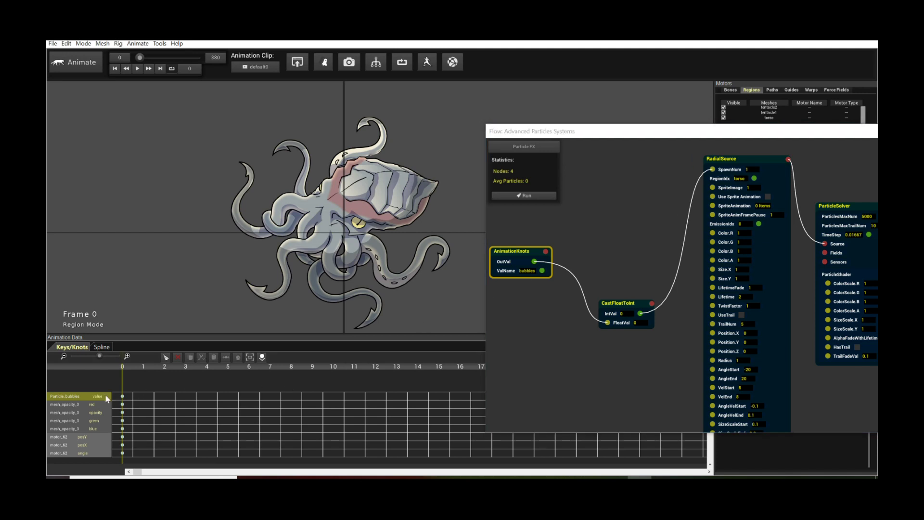
{"action": "left_click", "coordinate": [122, 396]}
{"action": "left_click", "coordinate": [585, 252]}
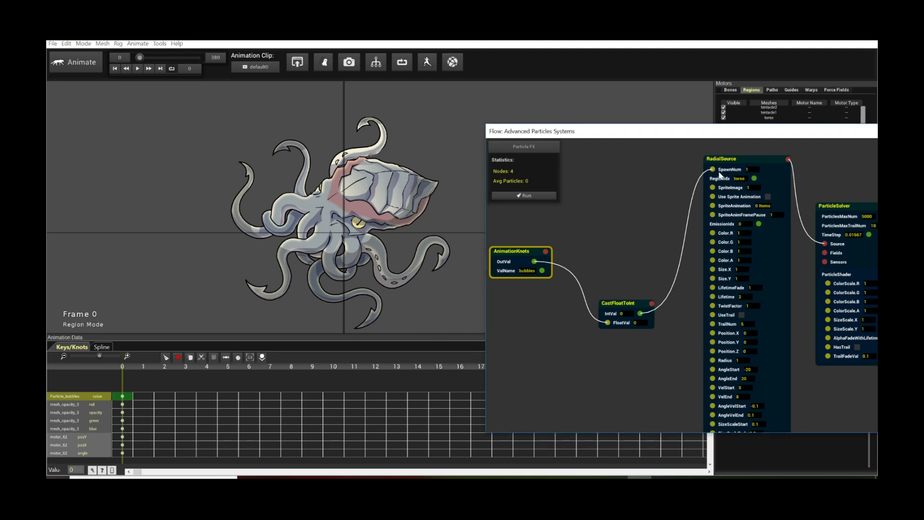
- Leave RadialSource SpawnNum at 1 and return to the Particle_bubbles track row
{"action": "left_click", "coordinate": [749, 171]}
{"action": "key", "text": "Return"}
{"action": "left_click_drag", "start_coordinate": [513, 252], "coordinate": [528, 254]}
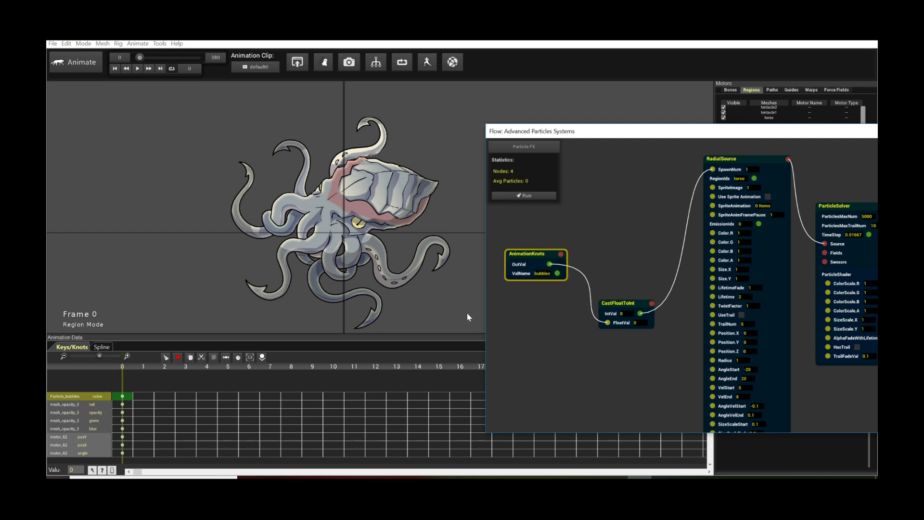
{"action": "left_click", "coordinate": [113, 401]}
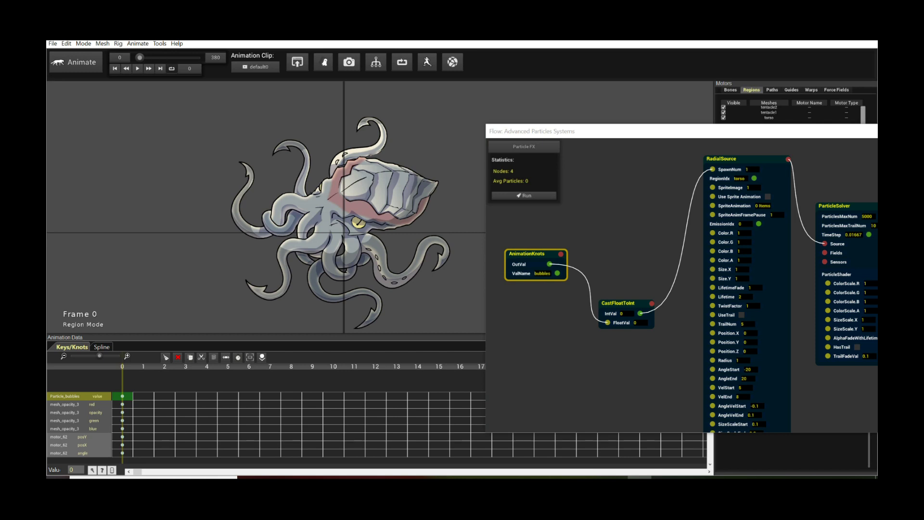
- Set the Particle_bubbles frame-0 key value to 1
{"action": "left_click", "coordinate": [93, 469]}
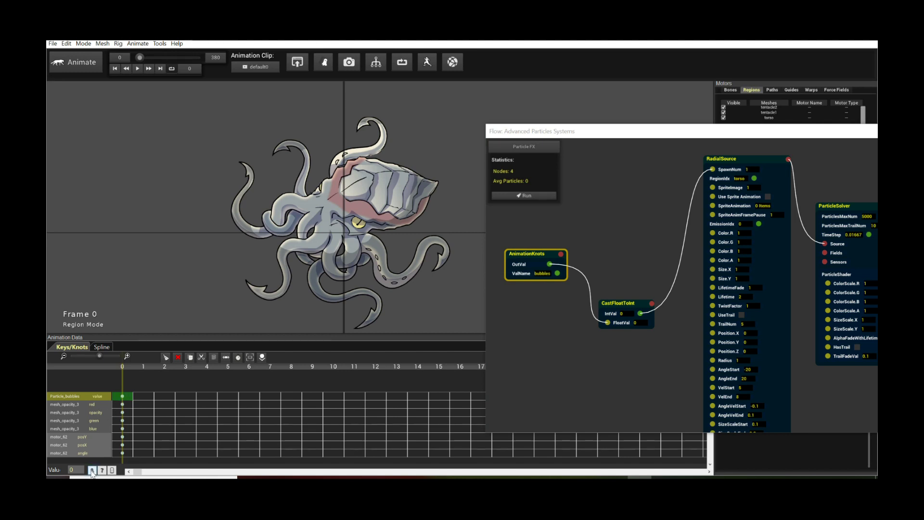
{"action": "left_click_drag", "start_coordinate": [432, 232], "coordinate": [285, 249]}
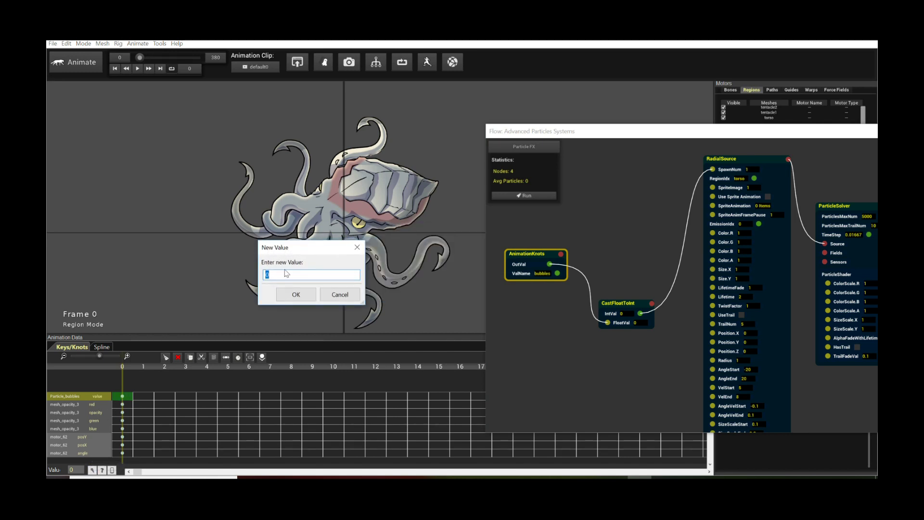
{"action": "type", "text": "1"}
{"action": "left_click", "coordinate": [294, 293]}
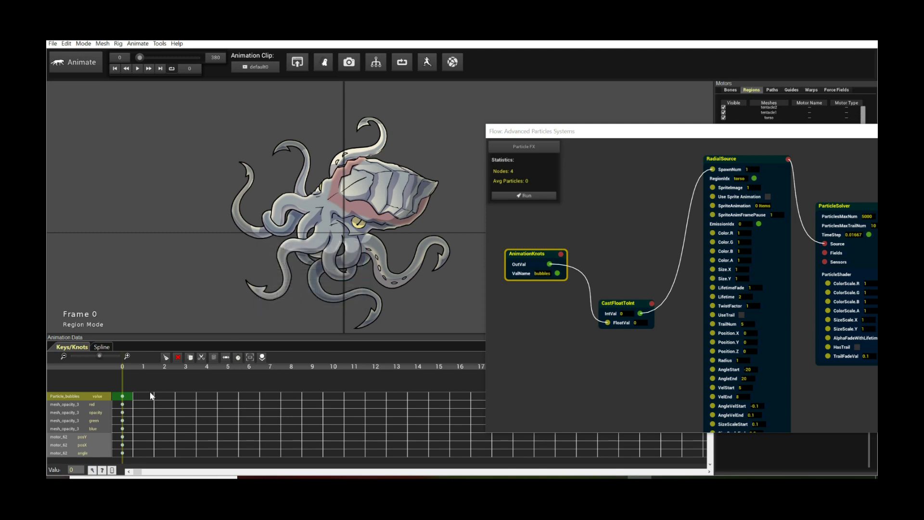
- Rerun the simulation with the new key and play back the 100-particle ink spray
{"action": "left_click", "coordinate": [137, 395]}
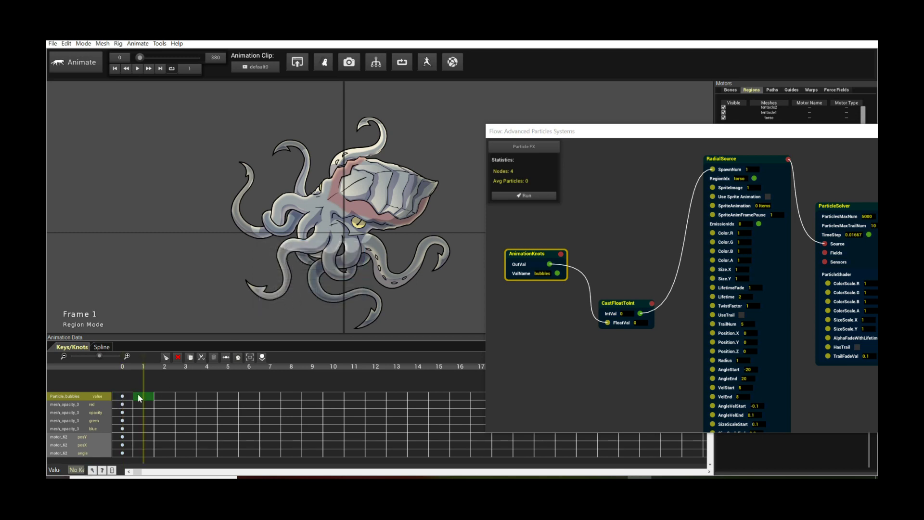
{"action": "left_click", "coordinate": [123, 389]}
{"action": "left_click", "coordinate": [524, 194]}
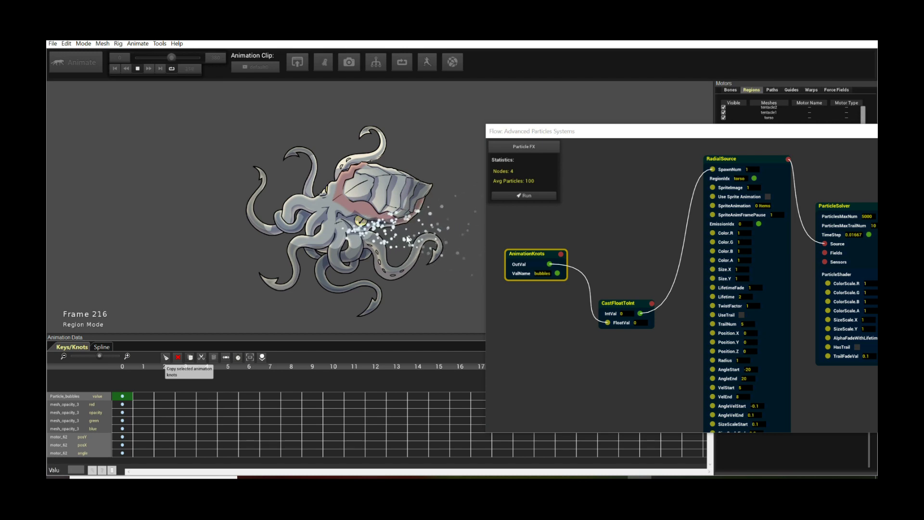
{"action": "key", "text": "space"}
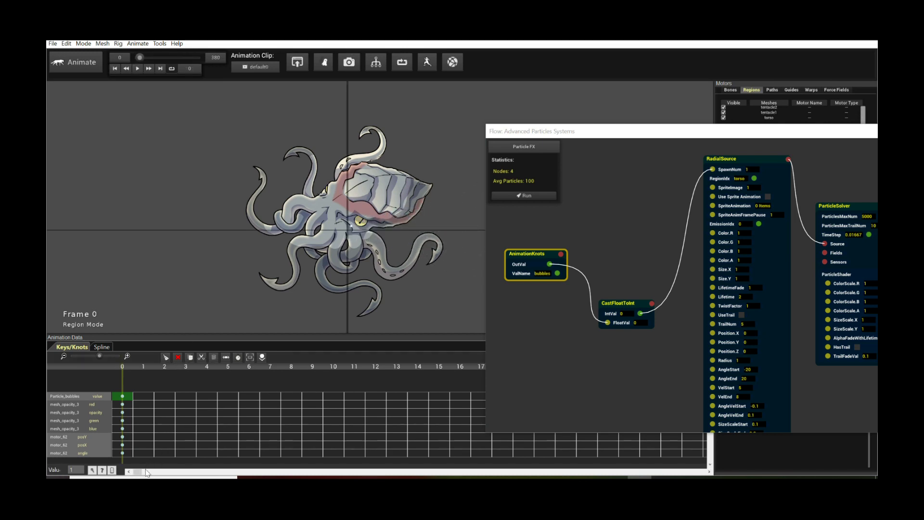
- Add a Particle_bubbles key at frame 30 holding value 1
{"action": "left_click_drag", "start_coordinate": [139, 474], "coordinate": [164, 475]}
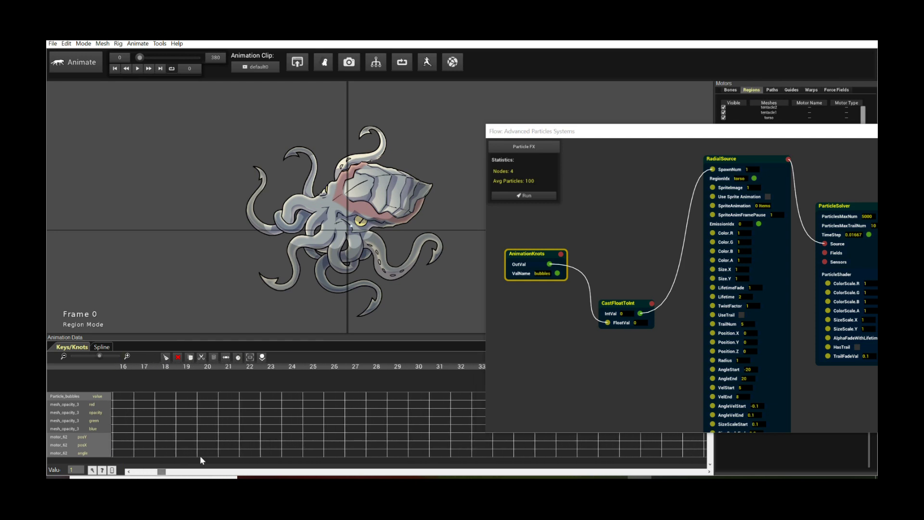
{"action": "left_click", "coordinate": [423, 396]}
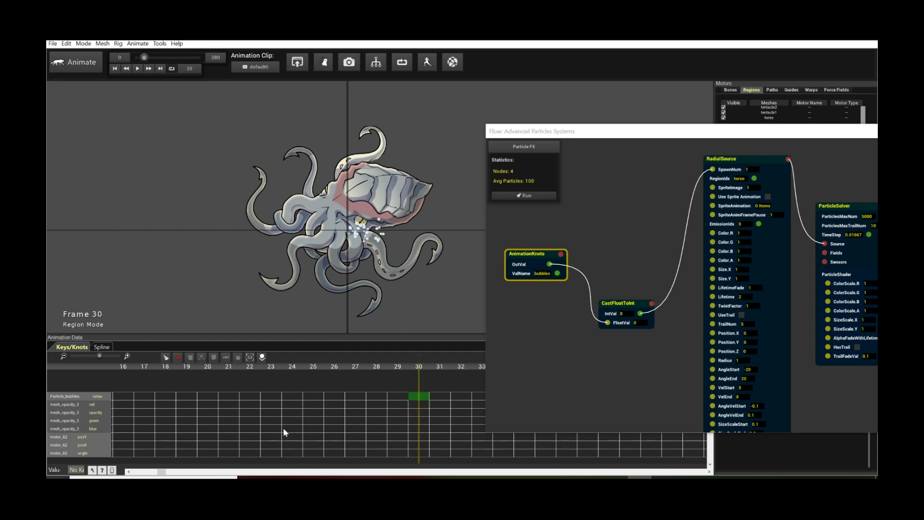
{"action": "left_click", "coordinate": [91, 469]}
{"action": "left_click", "coordinate": [443, 271]}
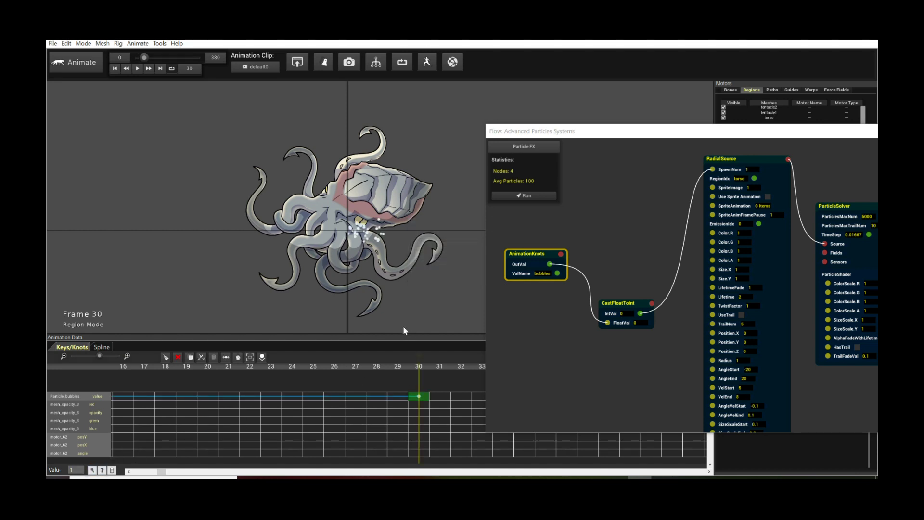
- Add a frame-31 Particle_bubbles key with value 0, then check both keys
{"action": "left_click_drag", "start_coordinate": [155, 475], "coordinate": [163, 475]}
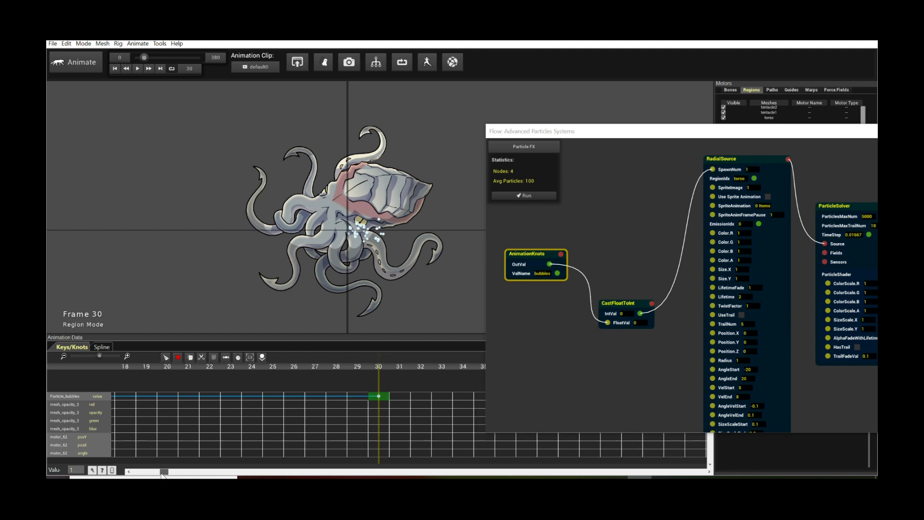
{"action": "left_click", "coordinate": [330, 400]}
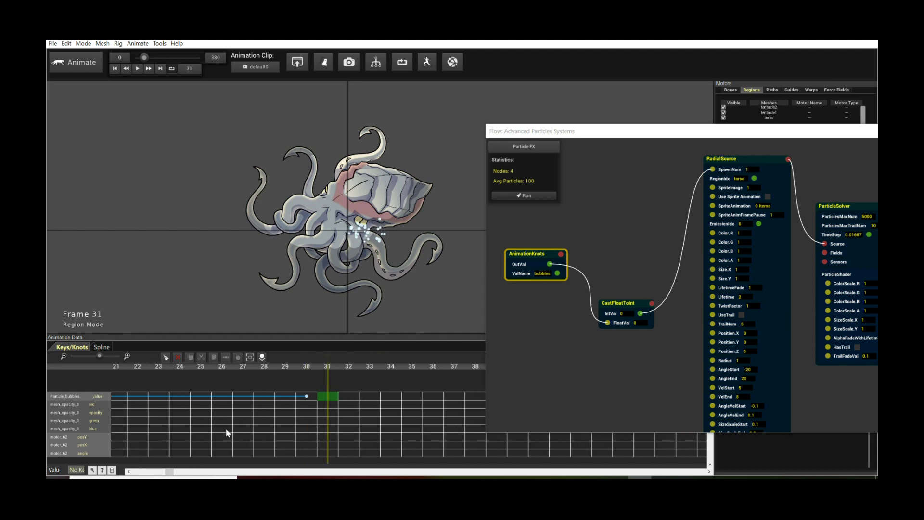
{"action": "left_click", "coordinate": [92, 470]}
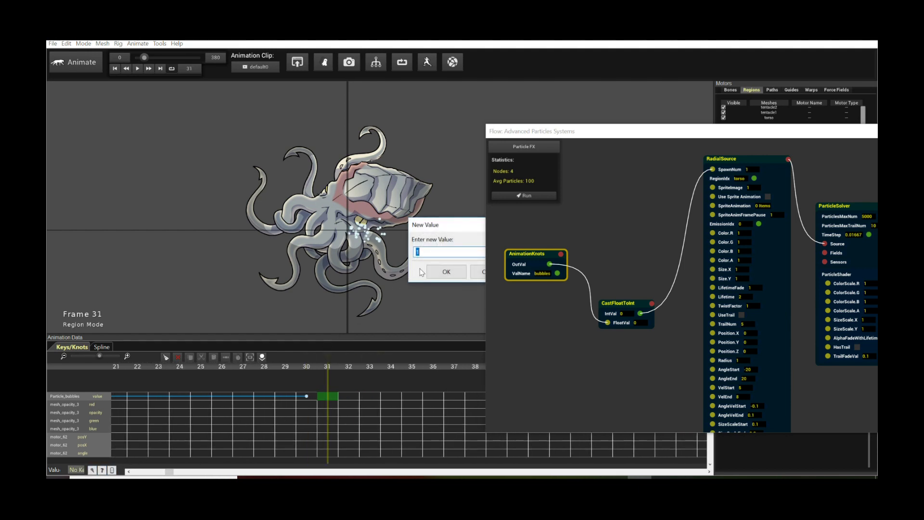
{"action": "left_click_drag", "start_coordinate": [469, 223], "coordinate": [409, 227]}
{"action": "type", "text": "0"}
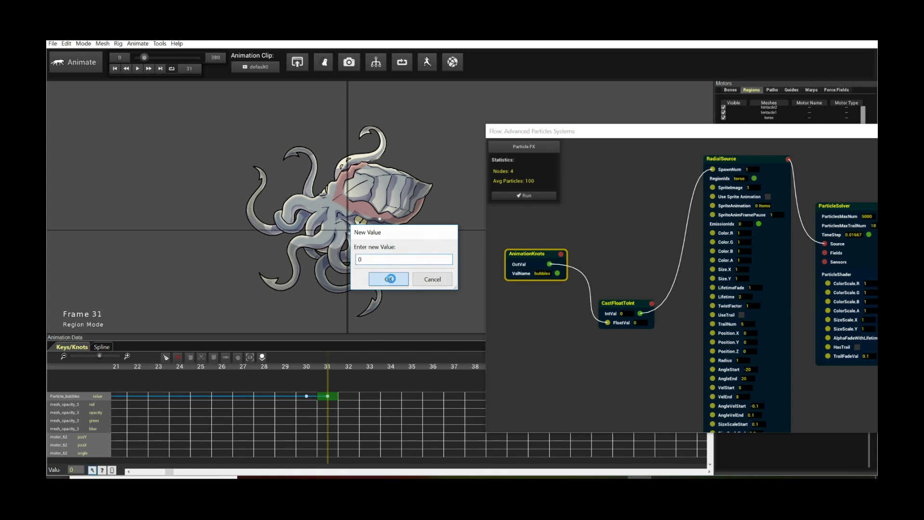
{"action": "left_click", "coordinate": [387, 277]}
{"action": "left_click", "coordinate": [307, 377]}
{"action": "left_click", "coordinate": [307, 395]}
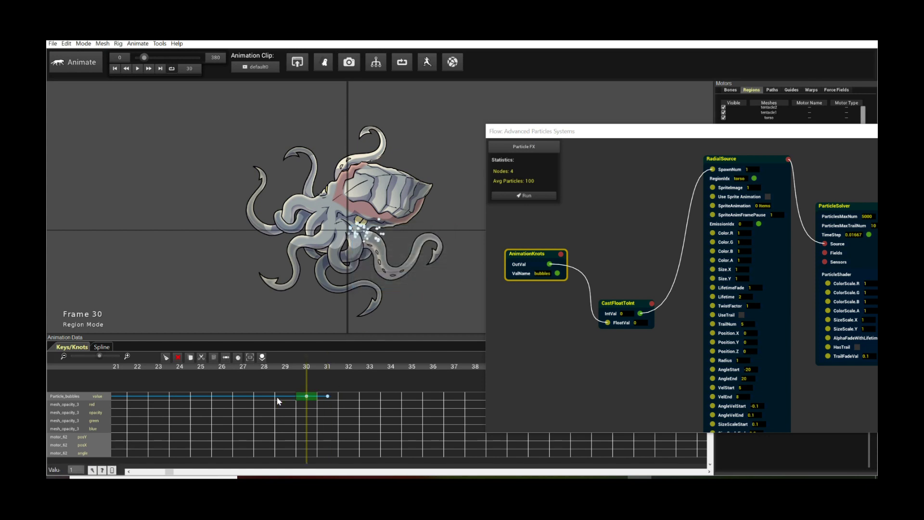
{"action": "left_click", "coordinate": [326, 380]}
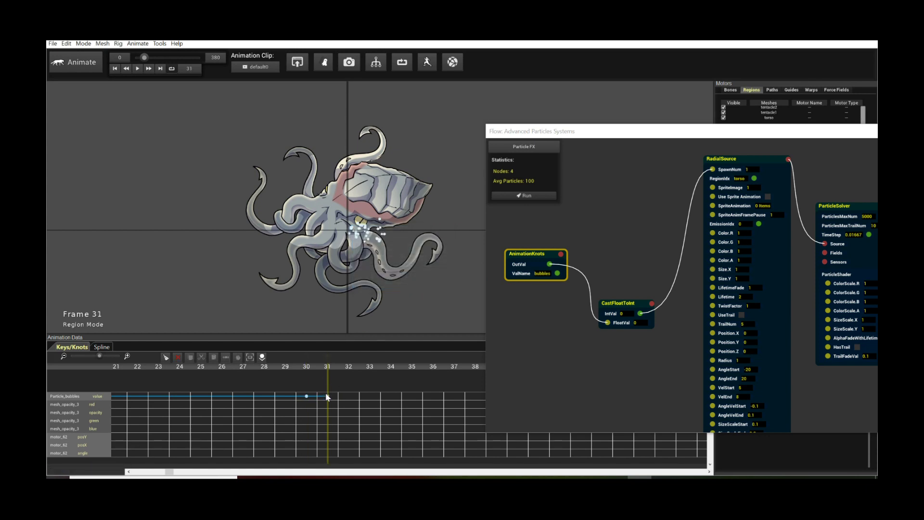
{"action": "left_click", "coordinate": [329, 396]}
- Nudge the Flow particle window back into place
{"action": "left_click", "coordinate": [591, 148]}
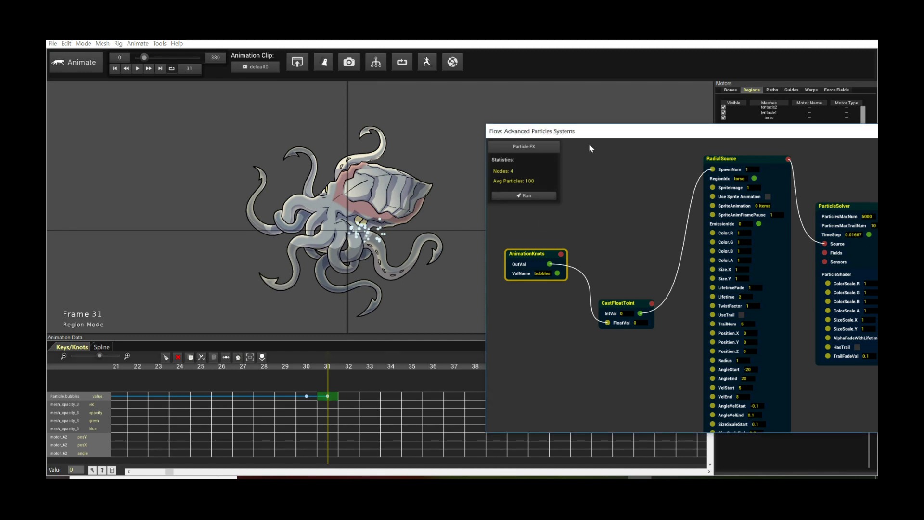
{"action": "mouse_move", "coordinate": [600, 134]}
{"action": "left_mouse_down"}
{"action": "mouse_move", "coordinate": [356, 123]}
{"action": "mouse_move", "coordinate": [543, 106]}
{"action": "mouse_move", "coordinate": [616, 140]}
{"action": "left_mouse_up"}
{"action": "left_click", "coordinate": [361, 339]}
- Show the Spline curve view and zoom it to fit the bubbles curve
{"action": "left_click", "coordinate": [313, 385]}
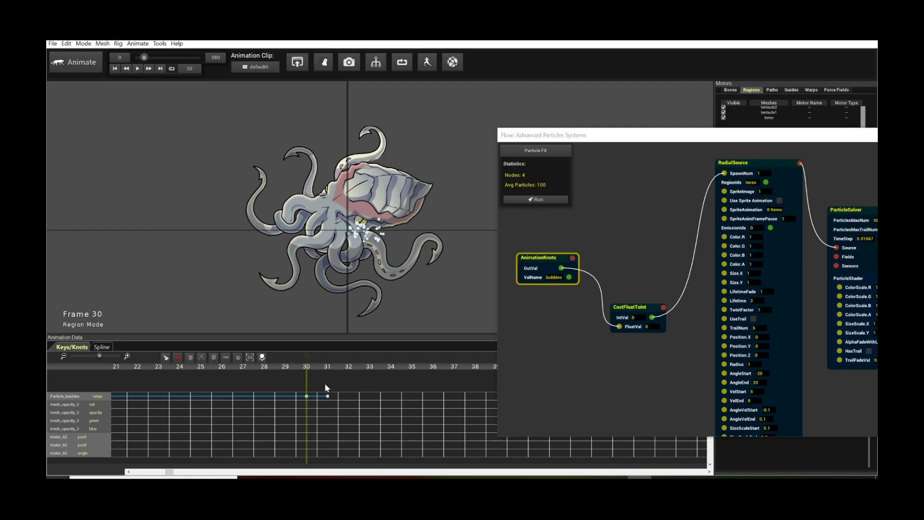
{"action": "left_click", "coordinate": [324, 382]}
{"action": "left_click", "coordinate": [310, 383]}
{"action": "left_click", "coordinate": [102, 347]}
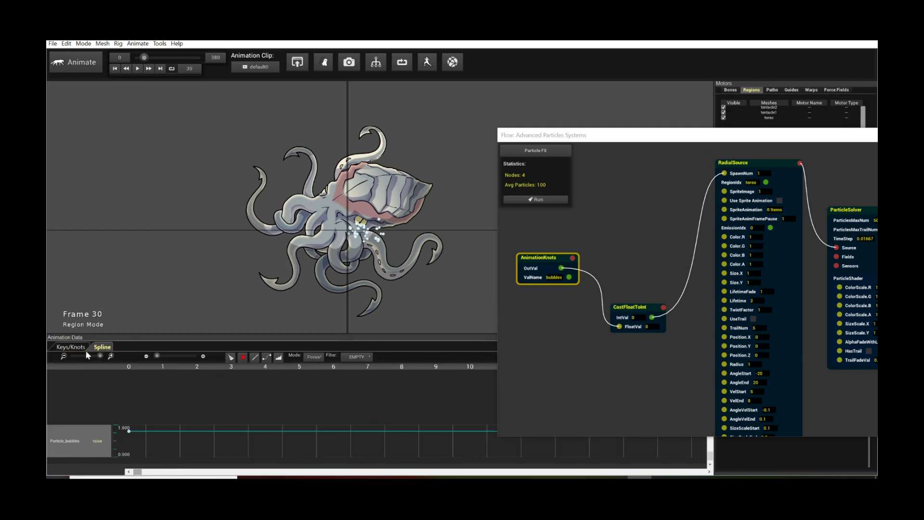
{"action": "left_click_drag", "start_coordinate": [89, 355], "coordinate": [79, 354]}
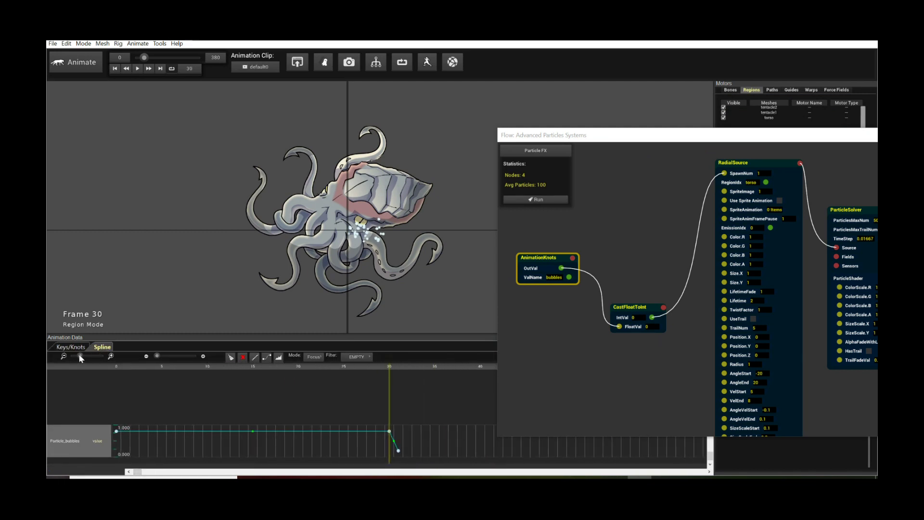
{"action": "left_click", "coordinate": [84, 355]}
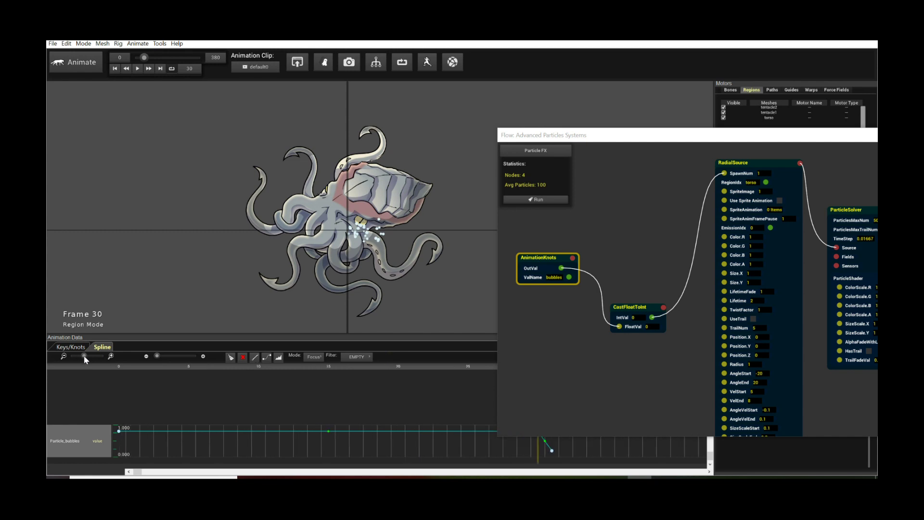
{"action": "left_click_drag", "start_coordinate": [157, 356], "coordinate": [166, 357]}
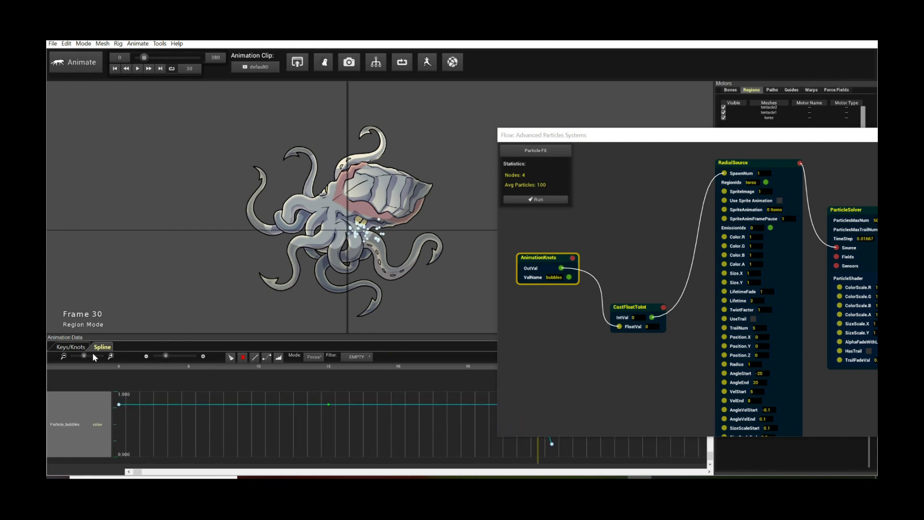
{"action": "left_click_drag", "start_coordinate": [86, 355], "coordinate": [80, 356]}
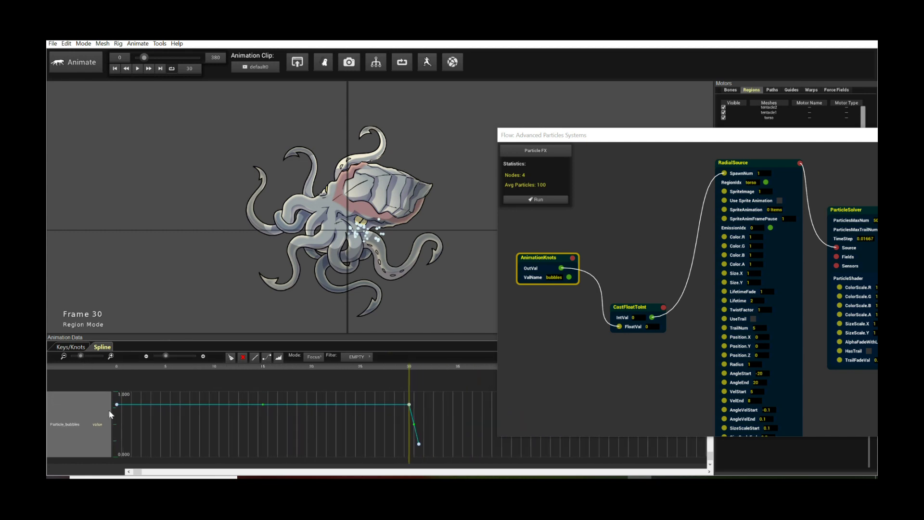
- Scrub frames 0–30 and check the frame-30 key at 1 and frame-31 key at 0
{"action": "left_click", "coordinate": [117, 378]}
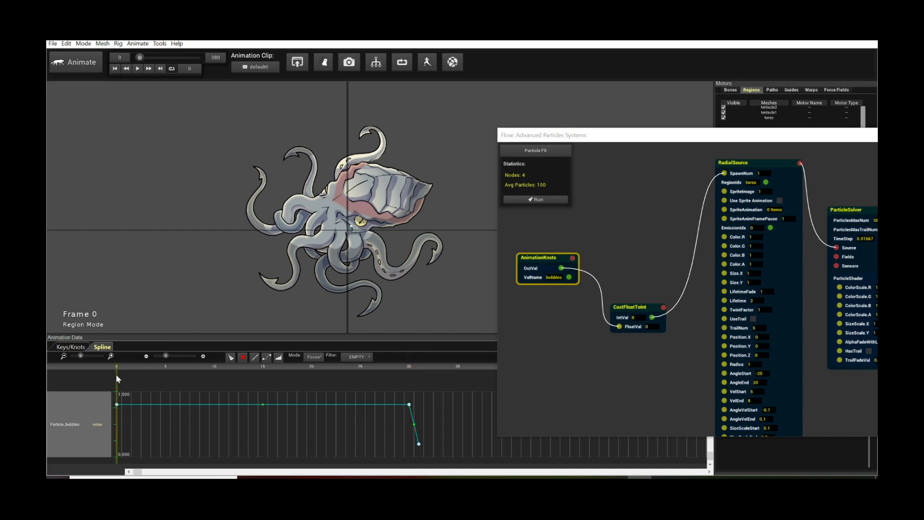
{"action": "left_click", "coordinate": [159, 374]}
{"action": "left_click", "coordinate": [273, 374]}
{"action": "left_click", "coordinate": [413, 376]}
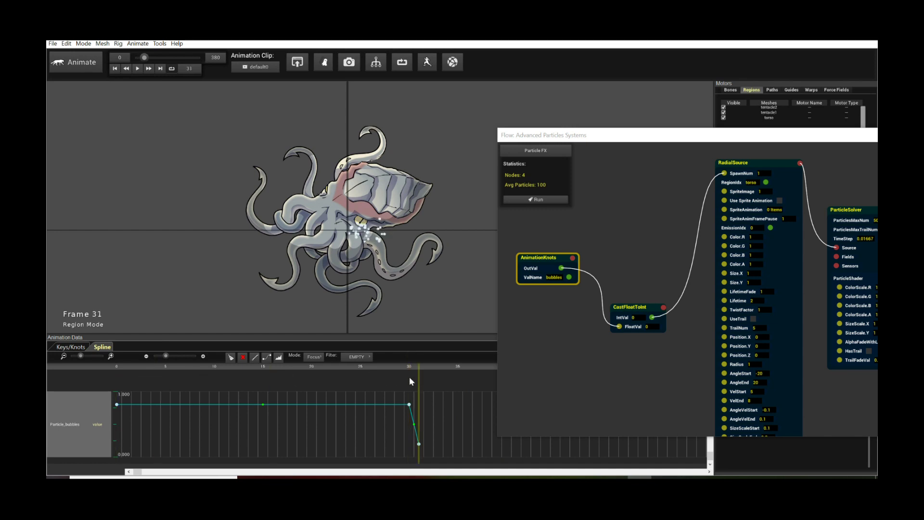
{"action": "left_click", "coordinate": [419, 445]}
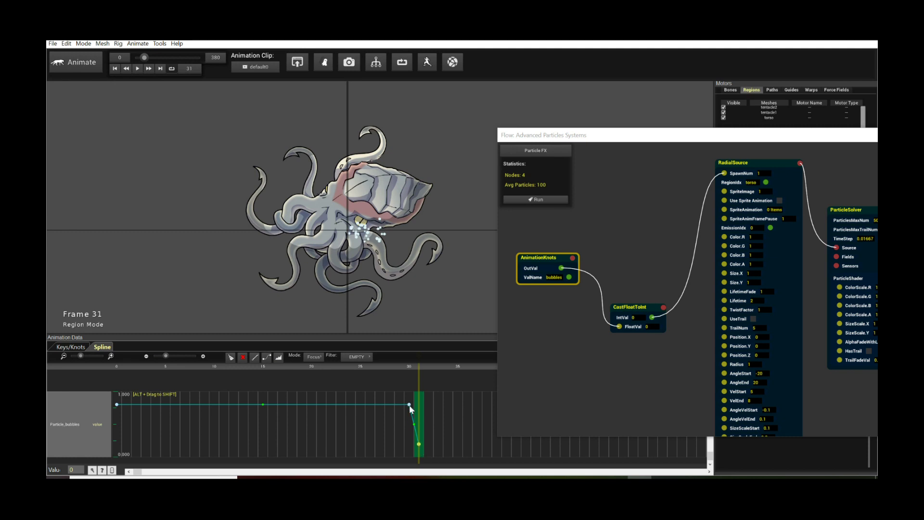
{"action": "left_click", "coordinate": [410, 405]}
{"action": "left_click", "coordinate": [418, 444]}
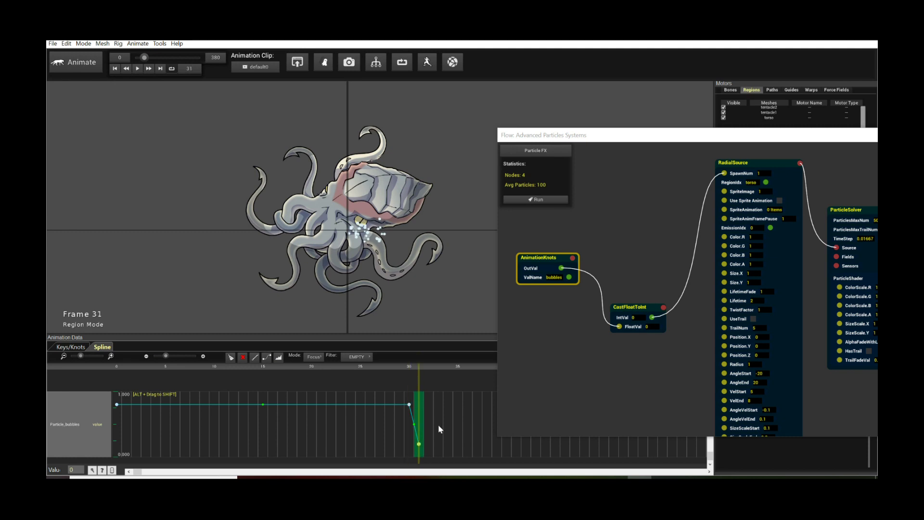
- Rerun the simulation and play back the short bubble burst averaging 9 particles
{"action": "left_click", "coordinate": [550, 199]}
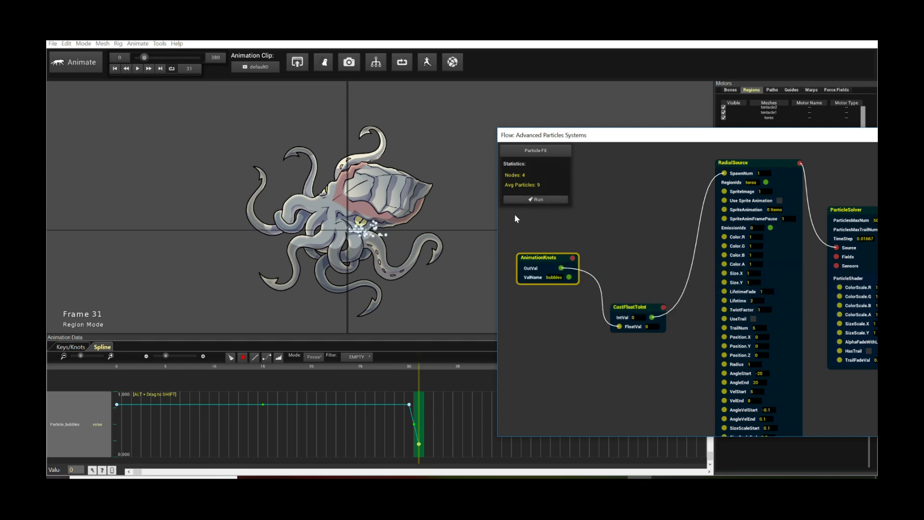
{"action": "left_click", "coordinate": [111, 383]}
{"action": "key", "text": "space"}
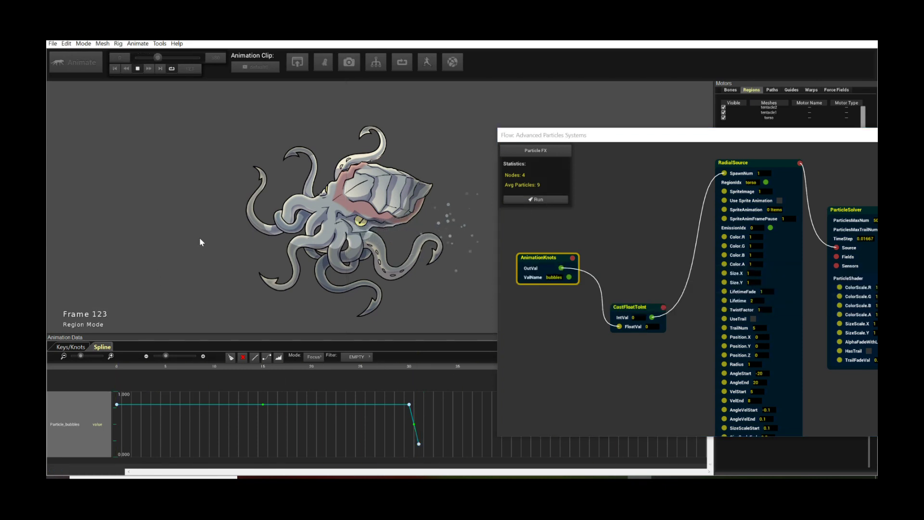
{"action": "key", "text": "space"}
{"action": "left_click_drag", "start_coordinate": [379, 367], "coordinate": [418, 379]}
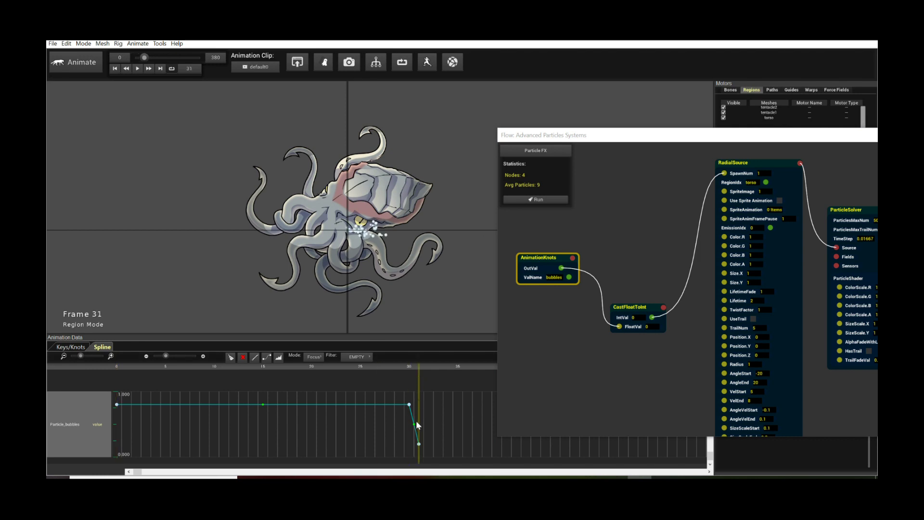
{"action": "key", "text": "space"}
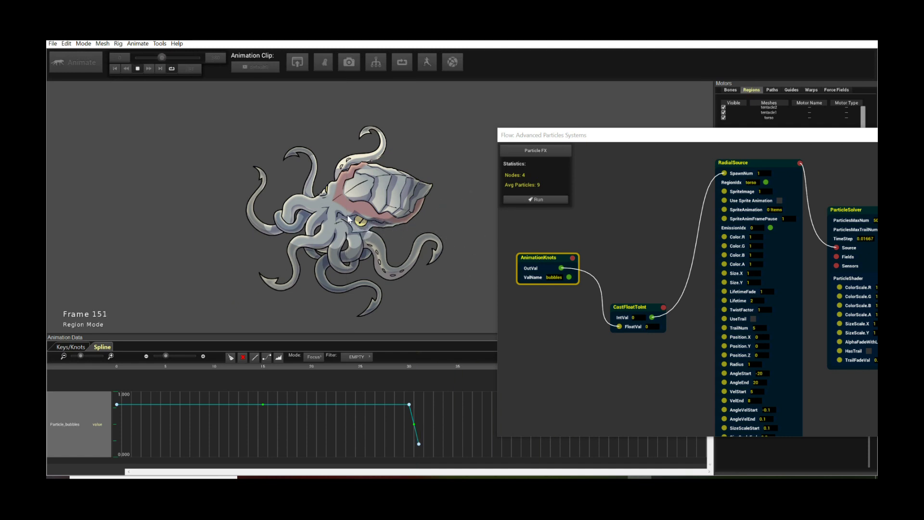
- Key the Particle_bubbles track at 0 on frame 60 and 2 on frame 61
{"action": "key", "text": "space"}
{"action": "left_click", "coordinate": [71, 347]}
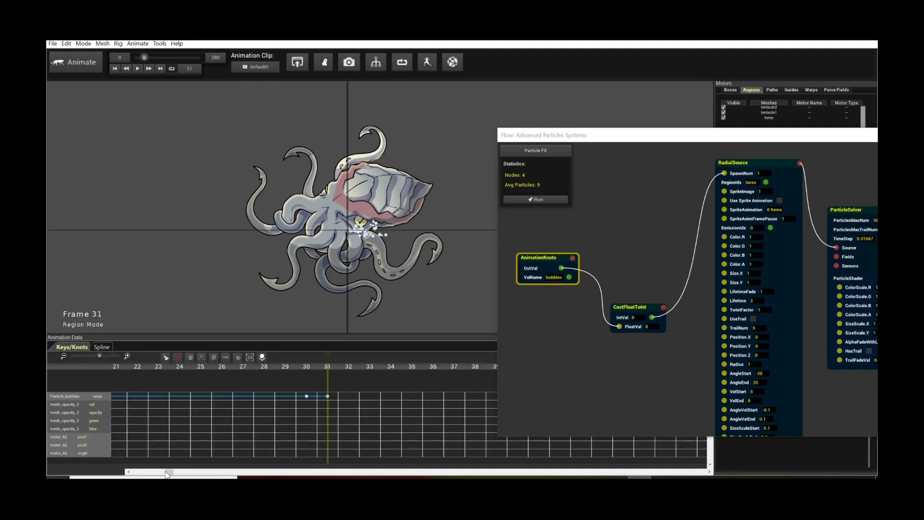
{"action": "left_click_drag", "start_coordinate": [166, 473], "coordinate": [208, 472]}
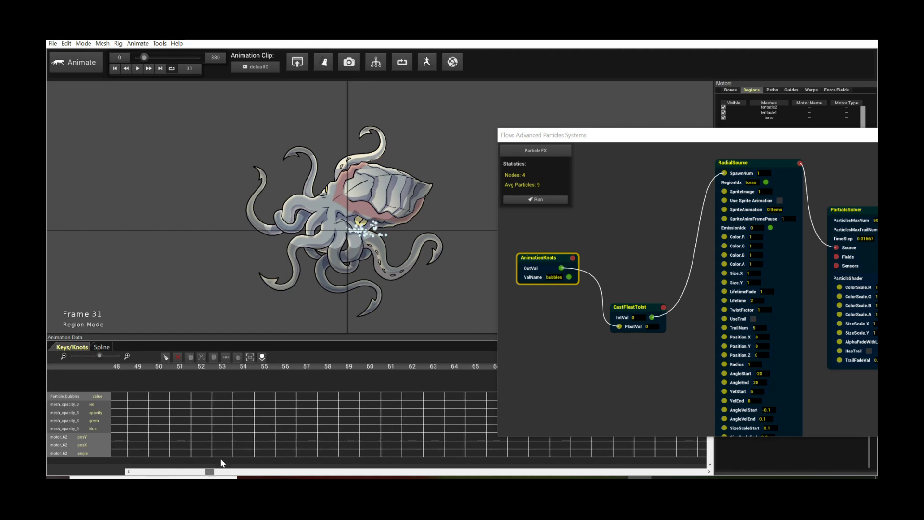
{"action": "left_click", "coordinate": [364, 396]}
{"action": "left_click", "coordinate": [92, 469]}
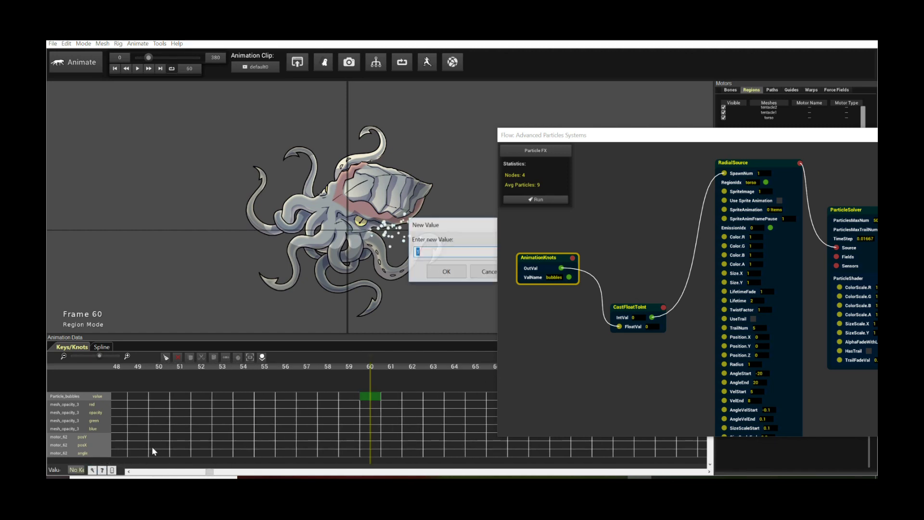
{"action": "key", "text": "Return"}
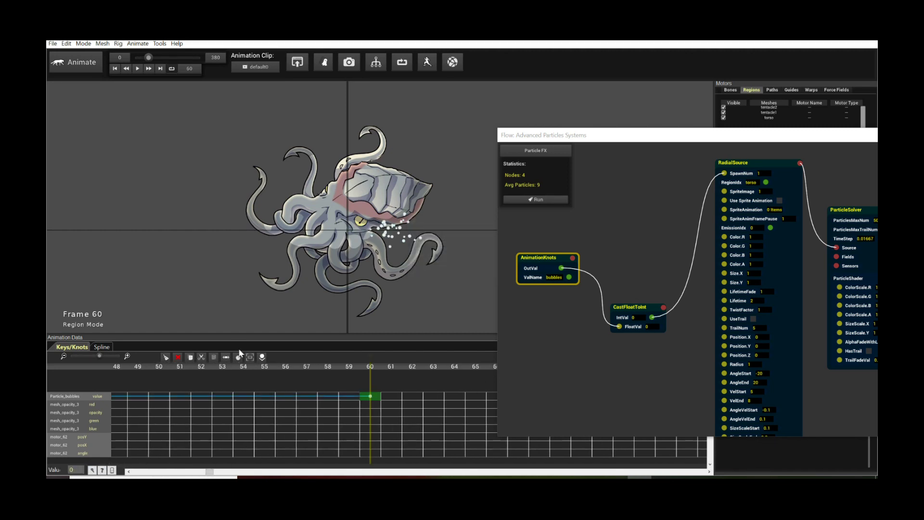
{"action": "left_click", "coordinate": [390, 396]}
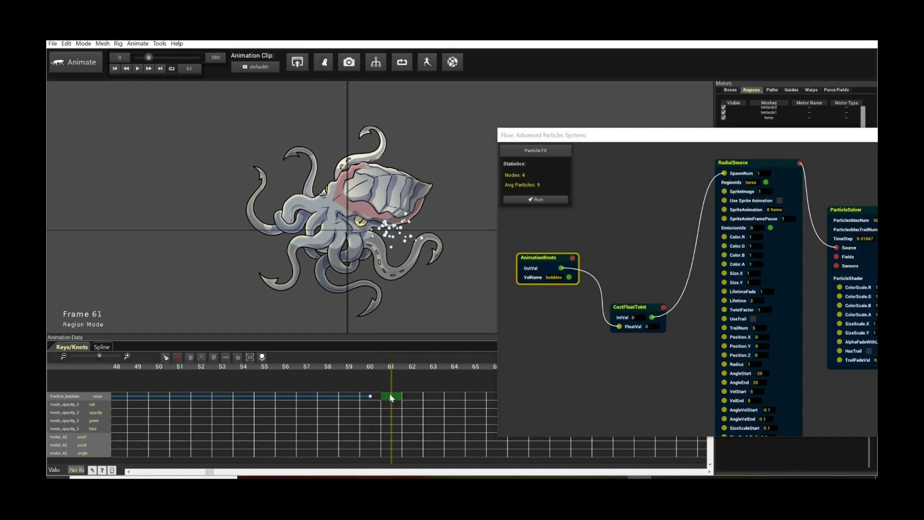
{"action": "left_click", "coordinate": [92, 470]}
{"action": "type", "text": "2"}
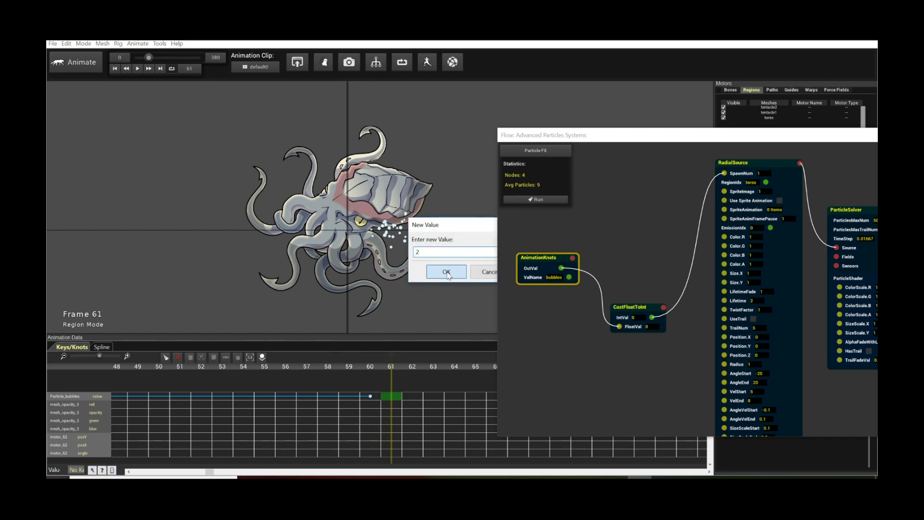
{"action": "left_click", "coordinate": [446, 276]}
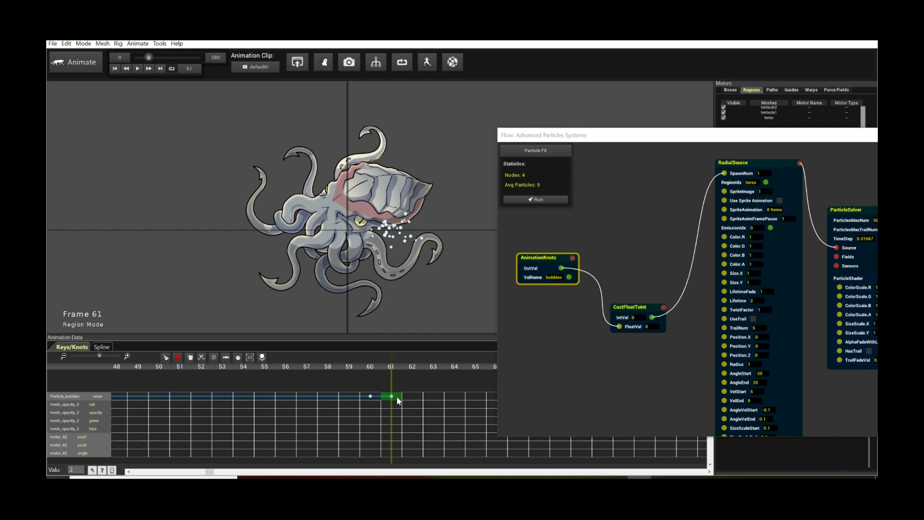
- Recompute the particle simulation, now averaging 173 particles, and rewind to frame 0
{"action": "left_click", "coordinate": [564, 222]}
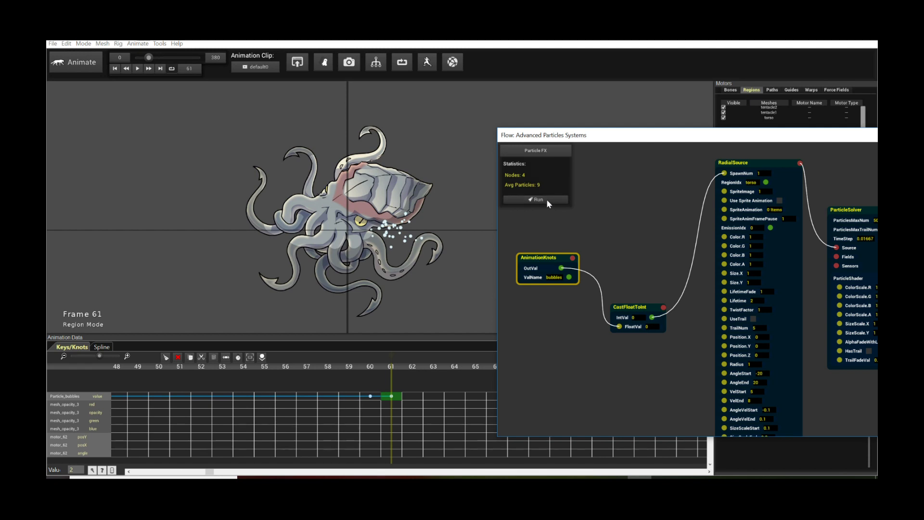
{"action": "left_click", "coordinate": [547, 200]}
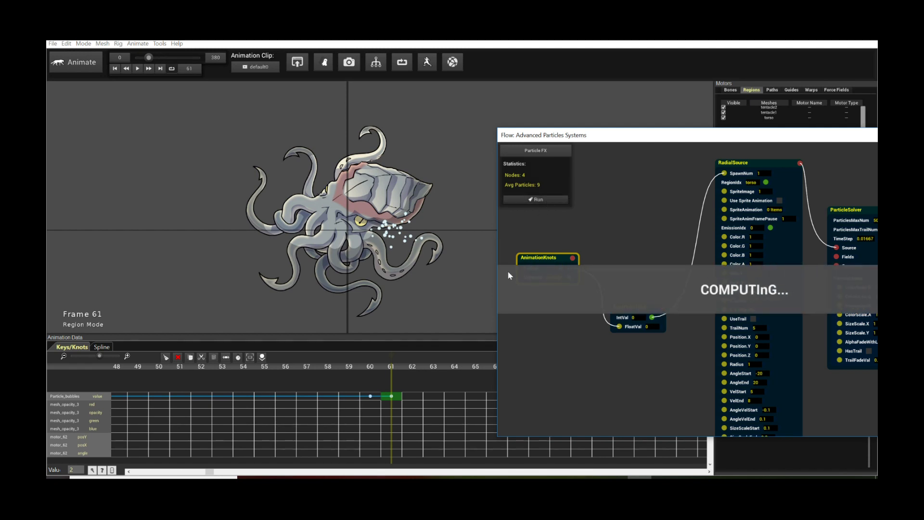
{"action": "left_click", "coordinate": [257, 364]}
{"action": "key", "text": "Home"}
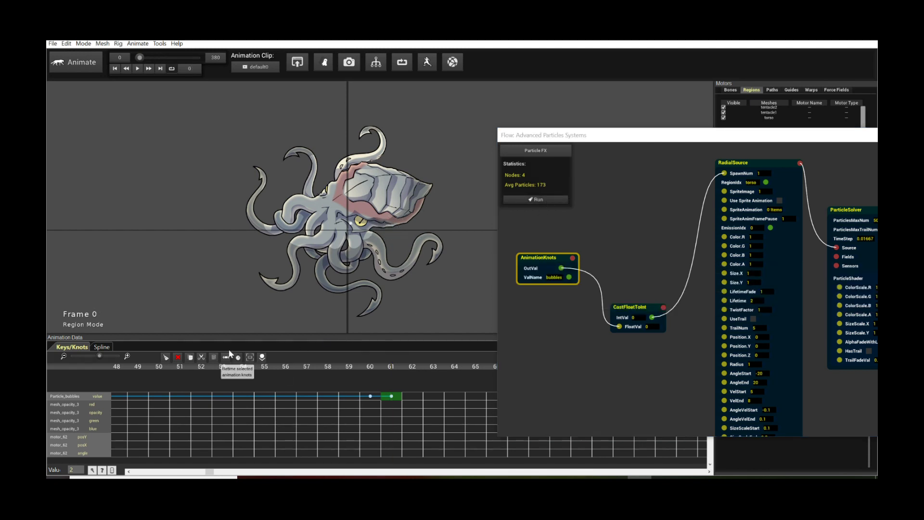
{"action": "key", "text": "space"}
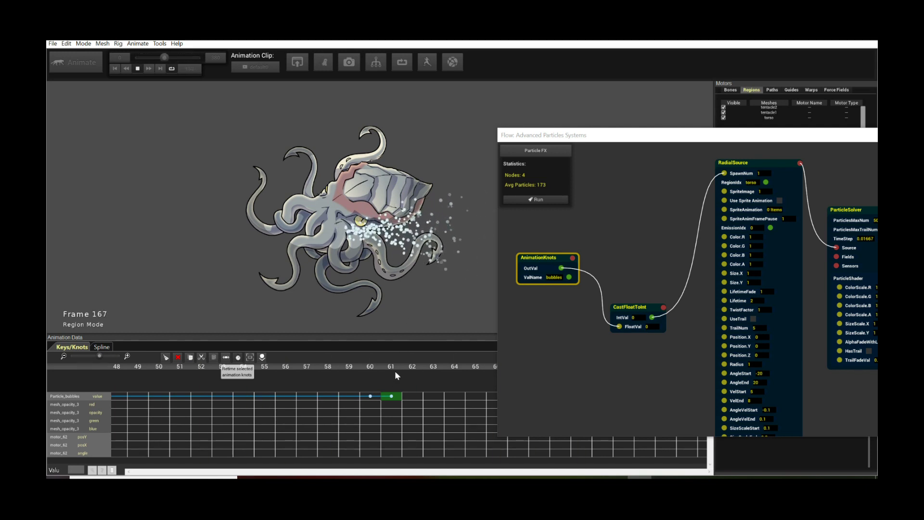
{"action": "key", "text": "space"}
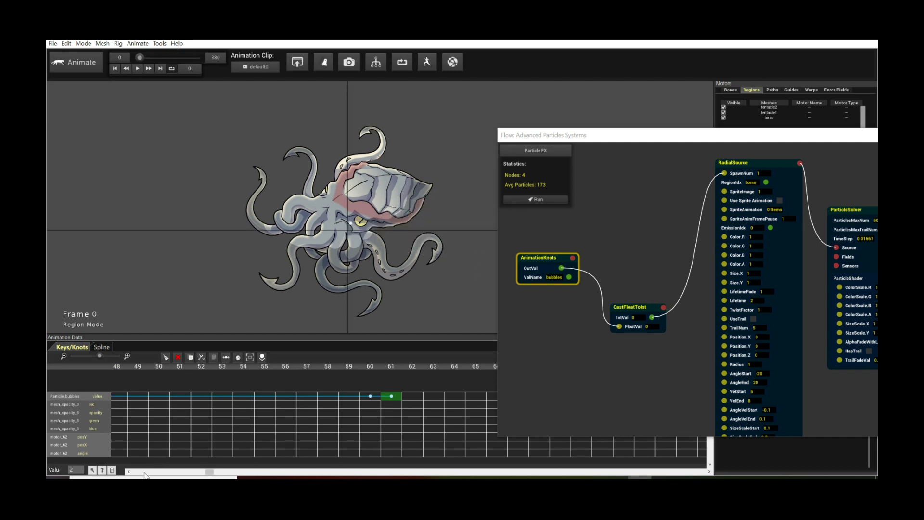
- Key the Particle_bubbles track at 1 on frame 105 and 0 on frame 106
{"action": "left_click_drag", "start_coordinate": [210, 474], "coordinate": [277, 473]}
{"action": "left_click", "coordinate": [371, 396]}
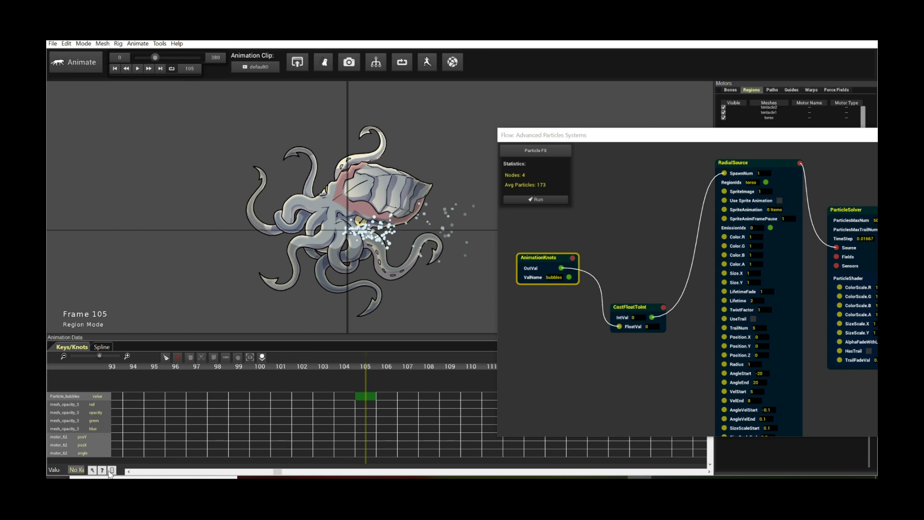
{"action": "left_click", "coordinate": [91, 470]}
{"action": "left_click", "coordinate": [447, 273]}
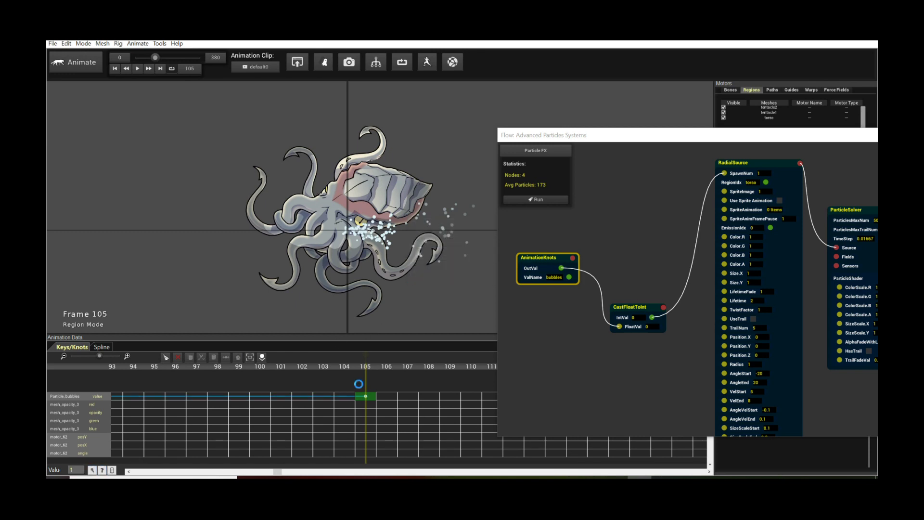
{"action": "left_click", "coordinate": [92, 470]}
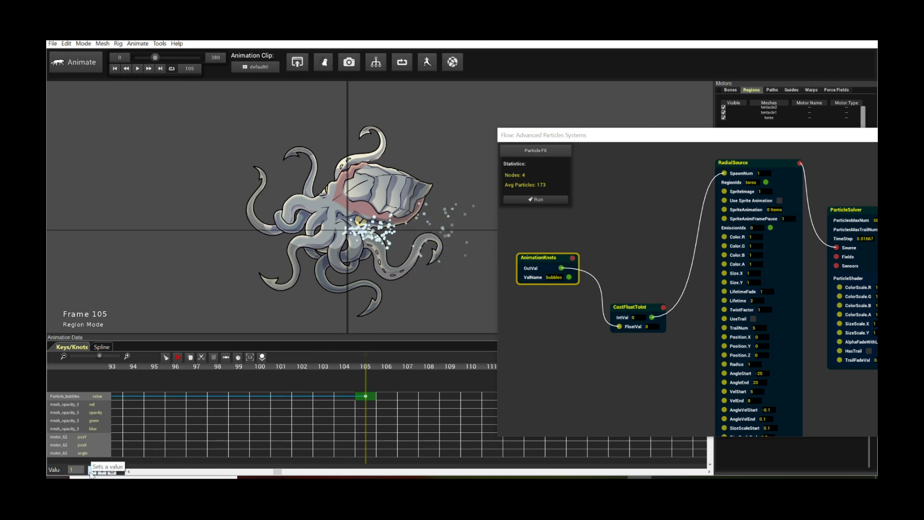
{"action": "left_click", "coordinate": [447, 272]}
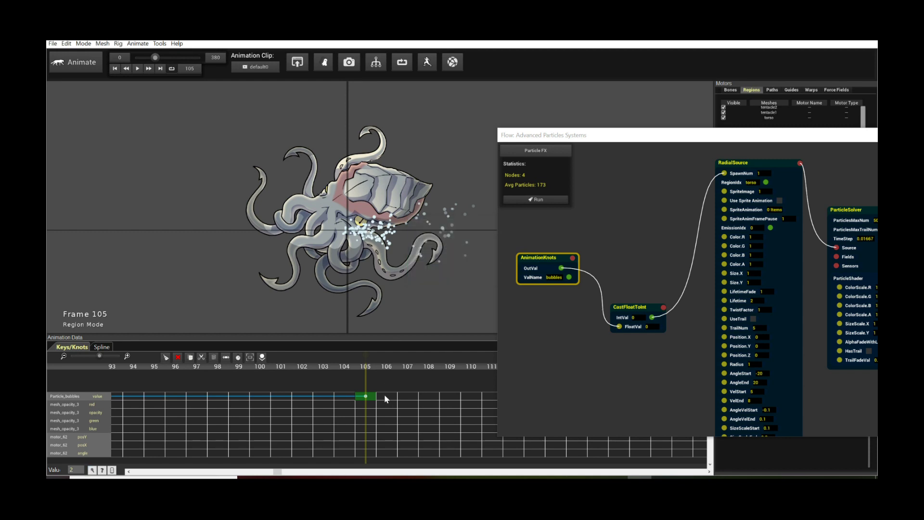
{"action": "left_click", "coordinate": [384, 397]}
{"action": "left_click", "coordinate": [92, 470]}
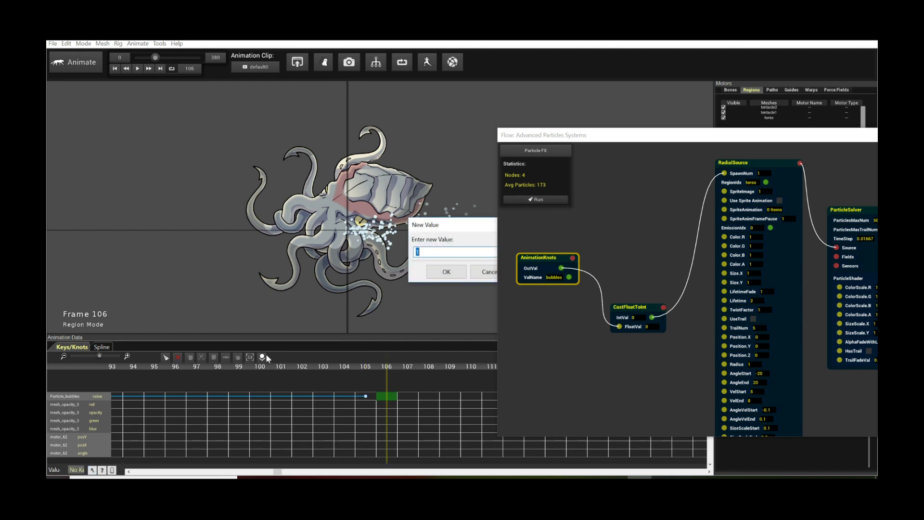
{"action": "type", "text": "0"}
{"action": "key", "text": "Return"}
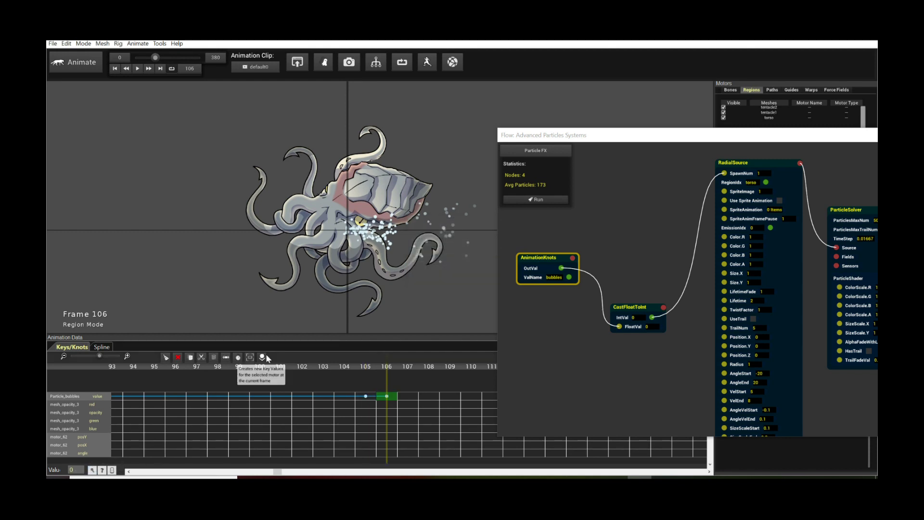
- Rerun the particle simulation and play the animation to preview the bubbles switching off
{"action": "left_click", "coordinate": [561, 202]}
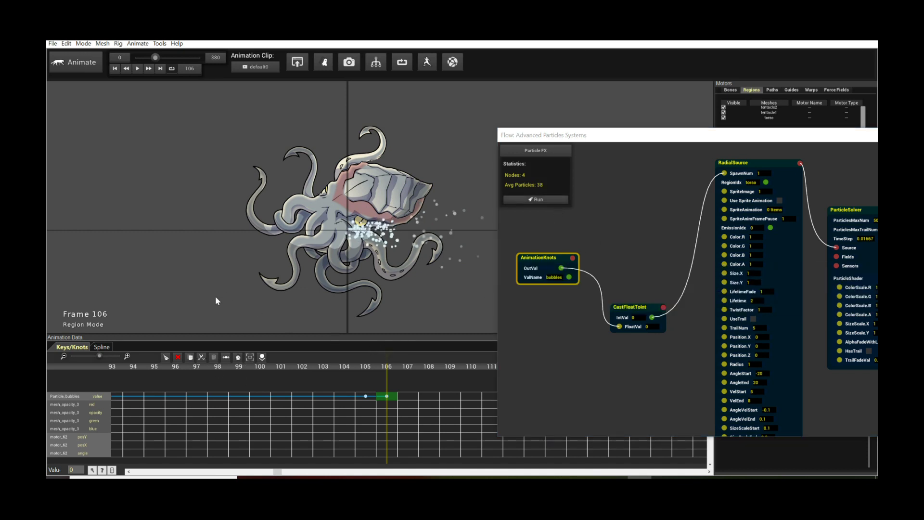
{"action": "key", "text": "space"}
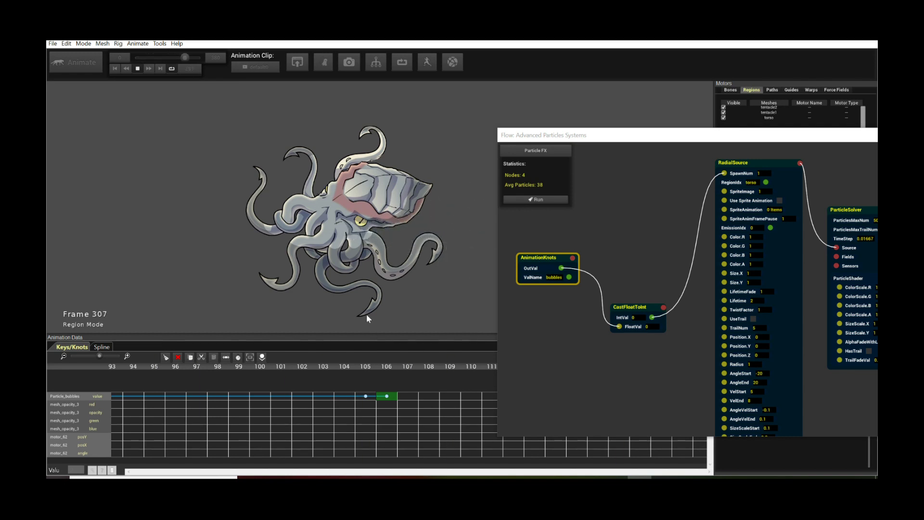
{"action": "key", "text": "space"}
- Shift the Flow graph window left and reposition the AnimationKnots and CastFloatToInt nodes
{"action": "left_click_drag", "start_coordinate": [638, 138], "coordinate": [510, 134]}
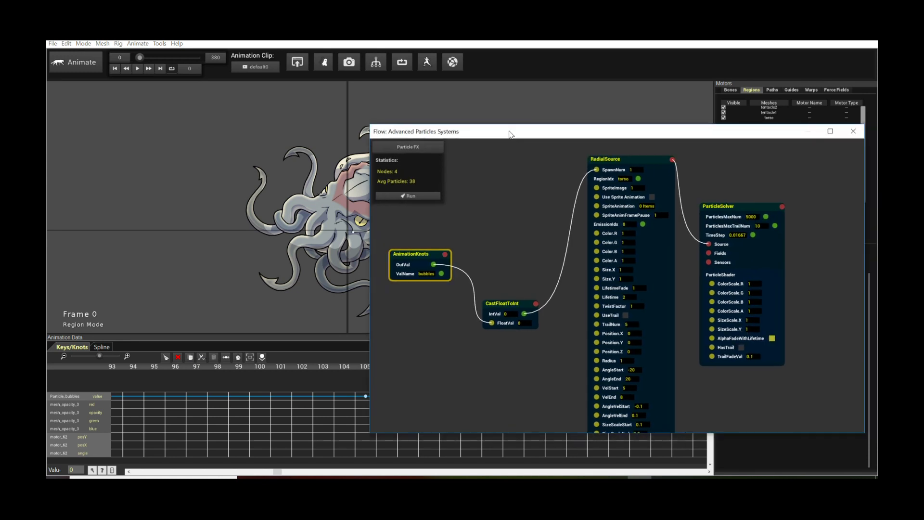
{"action": "left_click", "coordinate": [474, 239]}
{"action": "left_click", "coordinate": [420, 249]}
{"action": "left_click_drag", "start_coordinate": [502, 303], "coordinate": [514, 300]}
{"action": "left_click_drag", "start_coordinate": [416, 247], "coordinate": [420, 256]}
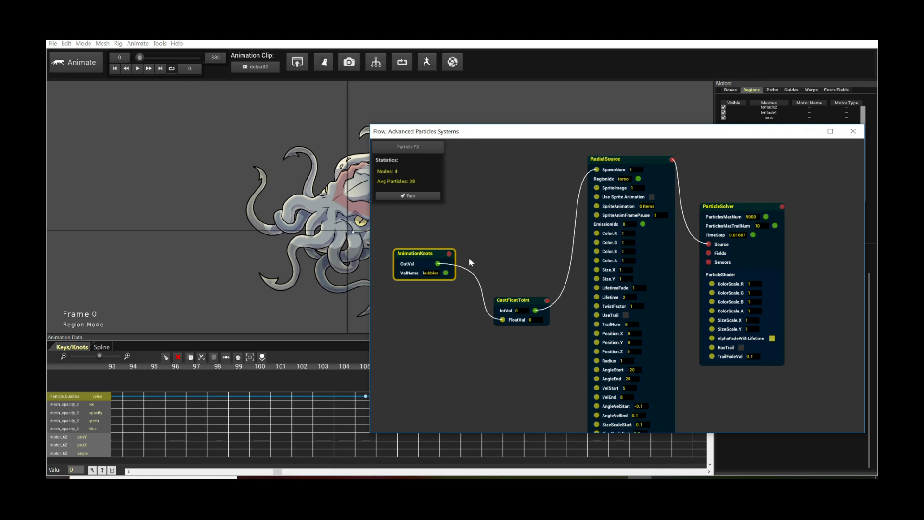
- Browse the add-node list without adding anything, then select the CastFloatToInt node
{"action": "right_click", "coordinate": [414, 215]}
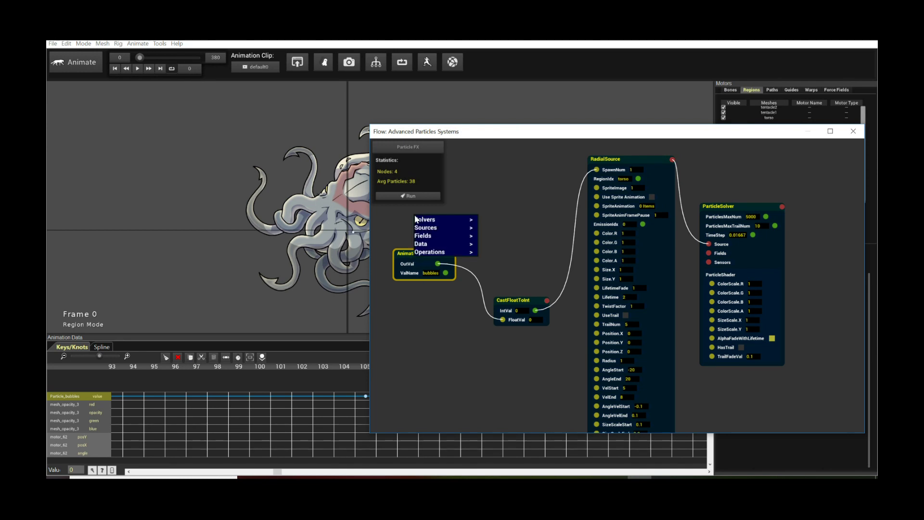
{"action": "mouse_move", "coordinate": [450, 244]}
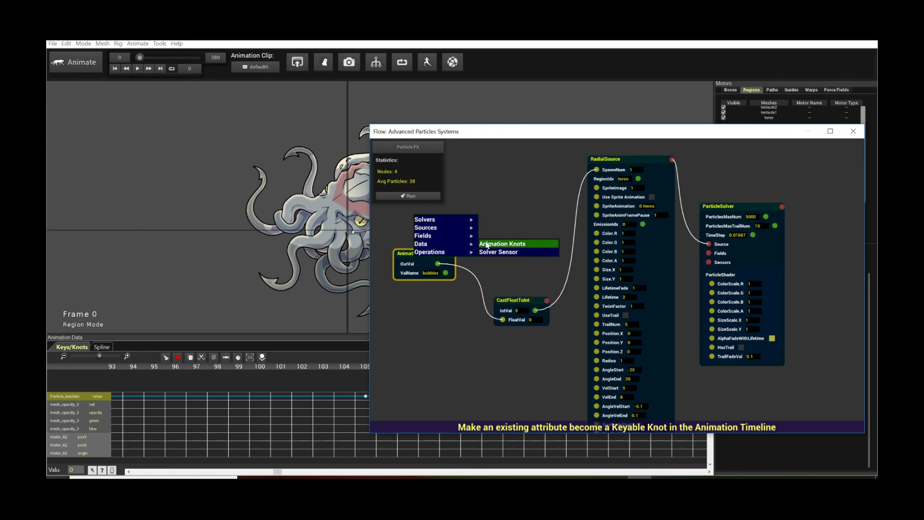
{"action": "key", "text": "Escape"}
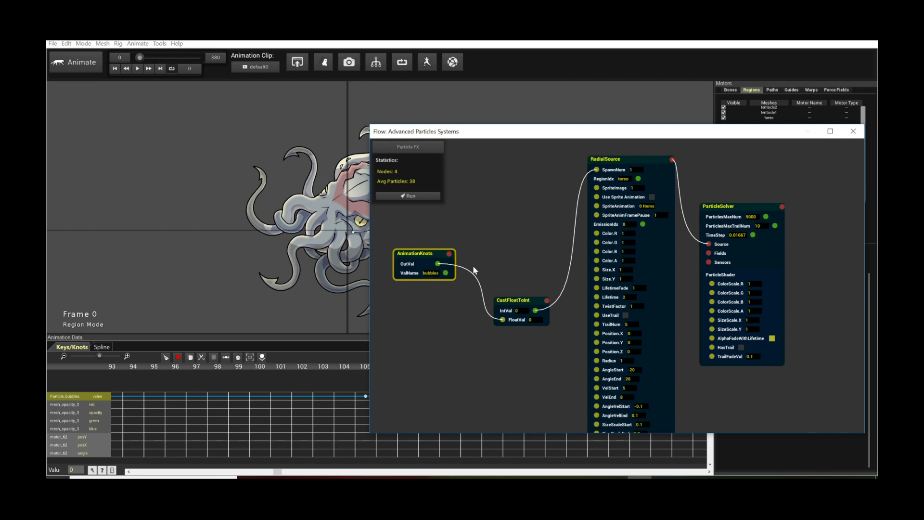
{"action": "left_click", "coordinate": [515, 301]}
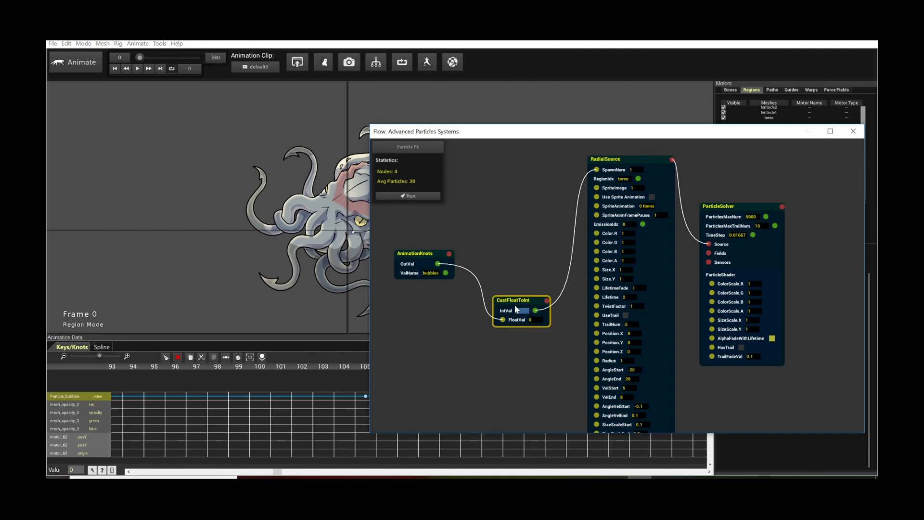
- Detach CastFloatToInt, test-link AnimationKnots OutVal to RadialSource Position.X, then remove that link
{"action": "left_click", "coordinate": [485, 313]}
{"action": "right_click", "coordinate": [487, 313]}
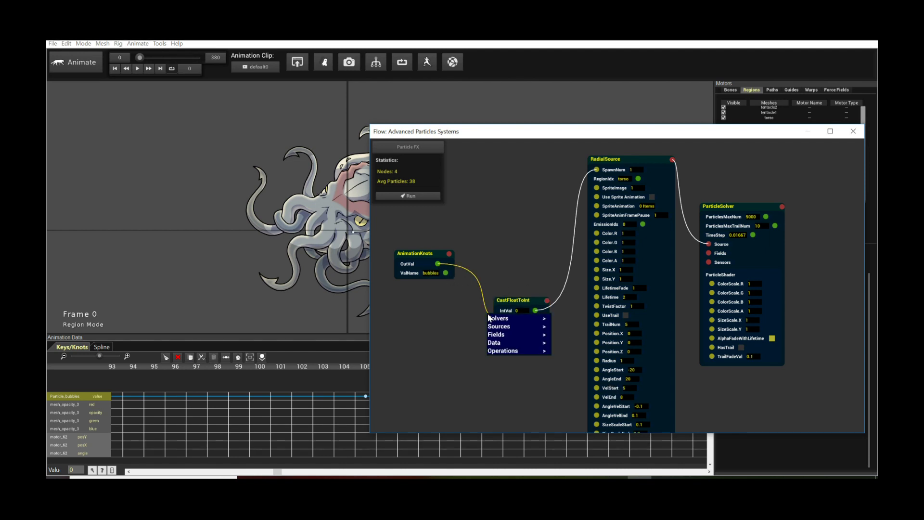
{"action": "left_click", "coordinate": [480, 292]}
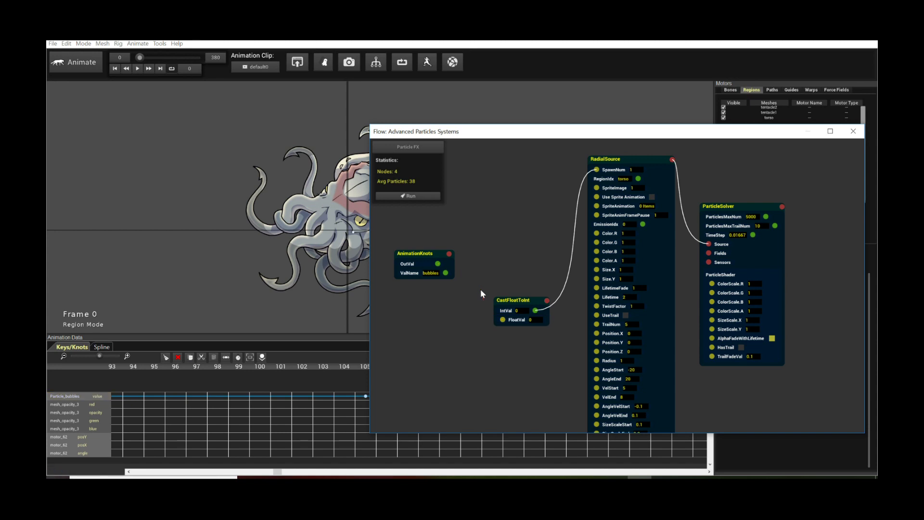
{"action": "left_click_drag", "start_coordinate": [510, 299], "coordinate": [517, 244]}
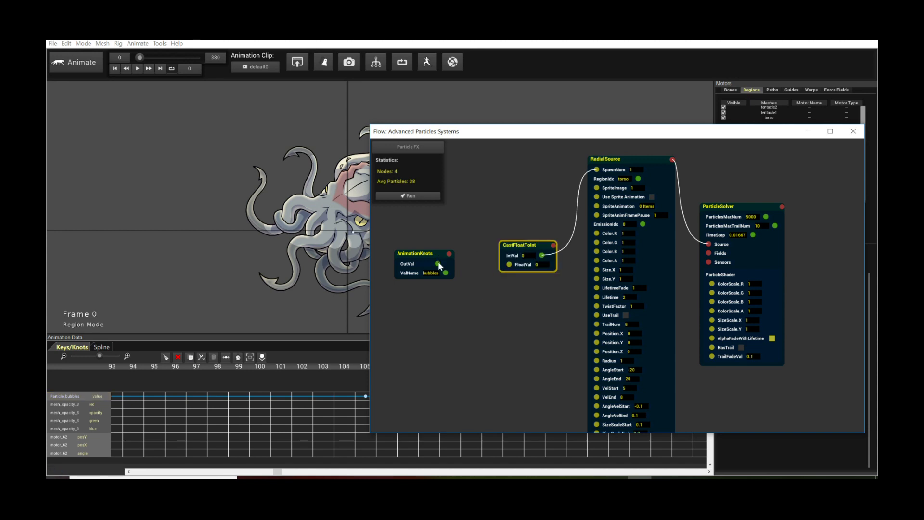
{"action": "left_click_drag", "start_coordinate": [437, 264], "coordinate": [597, 333]}
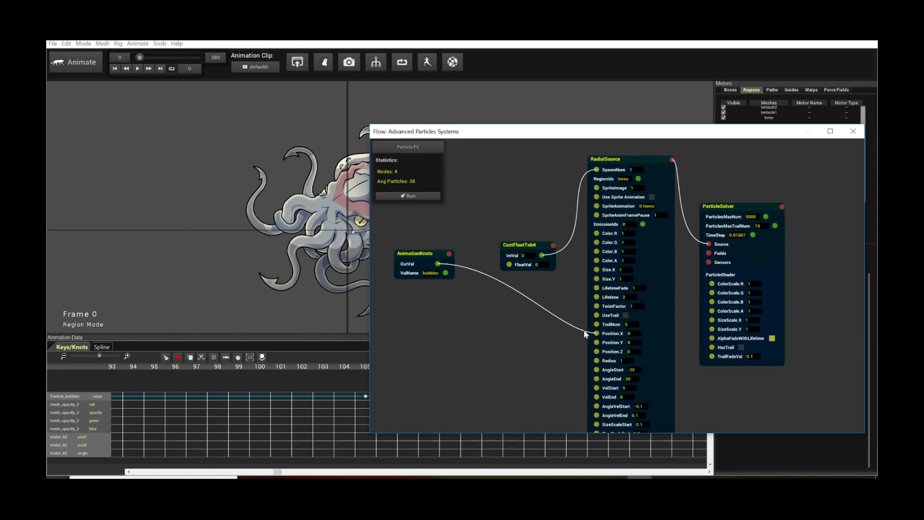
{"action": "left_click", "coordinate": [551, 323]}
- Reposition the CastFloatToInt and AnimationKnots nodes to tidy the graph layout
{"action": "left_click_drag", "start_coordinate": [517, 247], "coordinate": [508, 311]}
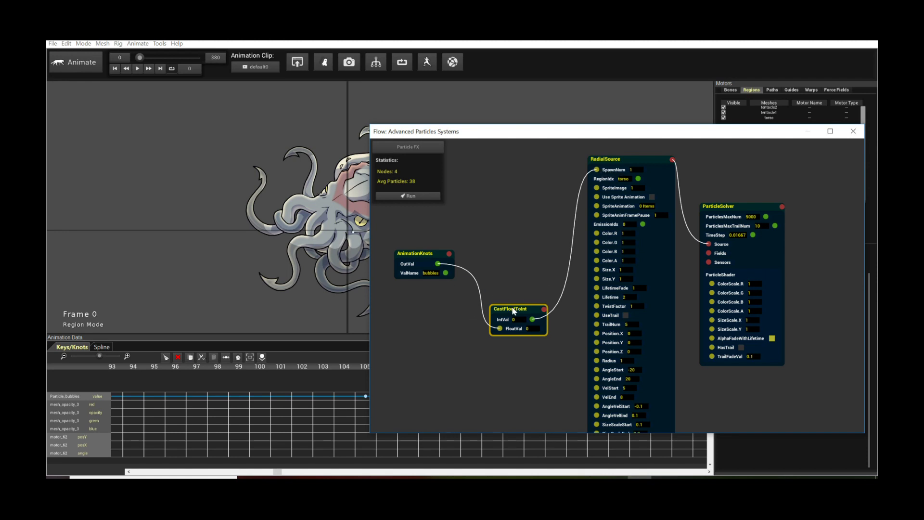
{"action": "left_click_drag", "start_coordinate": [512, 308], "coordinate": [510, 305]}
{"action": "left_click_drag", "start_coordinate": [525, 309], "coordinate": [523, 312]}
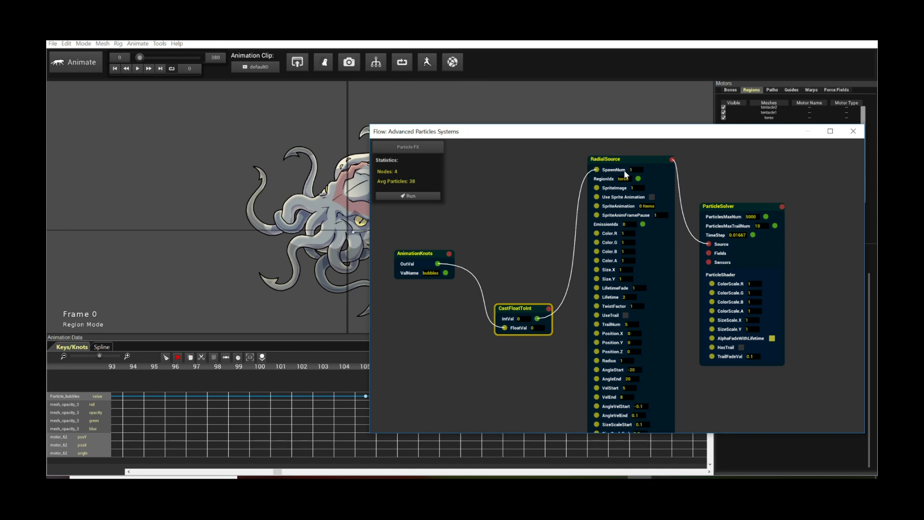
{"action": "left_click_drag", "start_coordinate": [416, 254], "coordinate": [418, 254]}
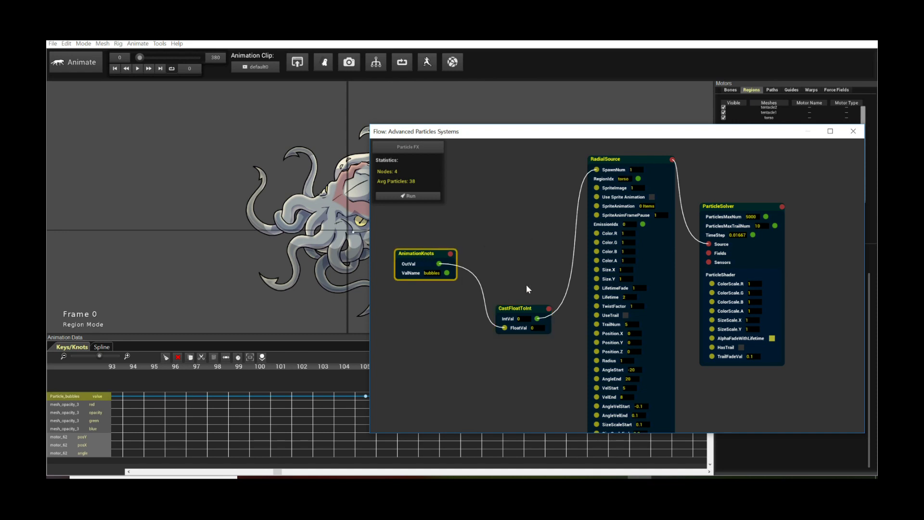
{"action": "left_click_drag", "start_coordinate": [409, 255], "coordinate": [412, 257]}
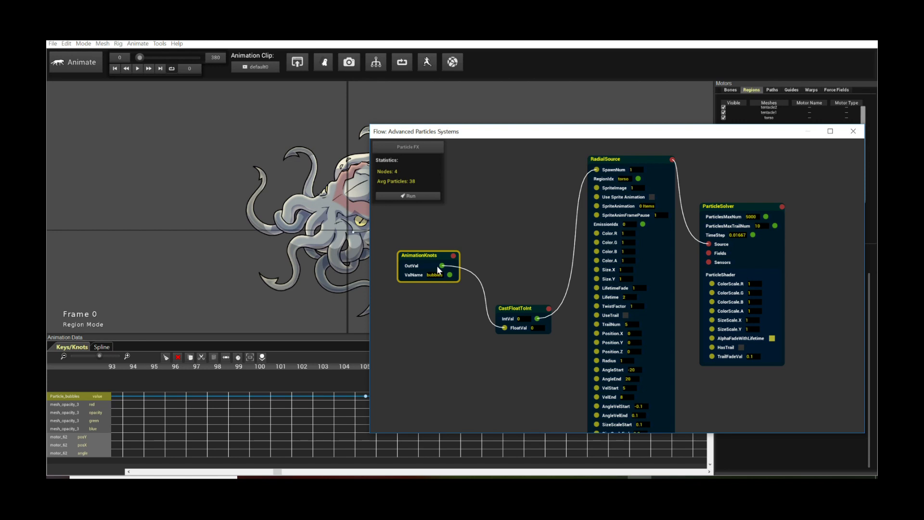
- Move the ParticleSolver and RadialSource nodes right, then close the Flow graph window
{"action": "left_click", "coordinate": [324, 374]}
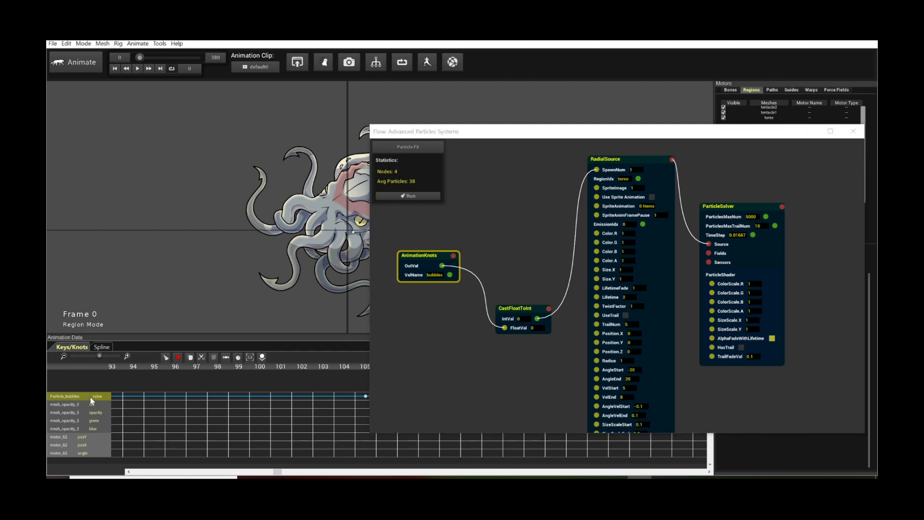
{"action": "left_click", "coordinate": [471, 329]}
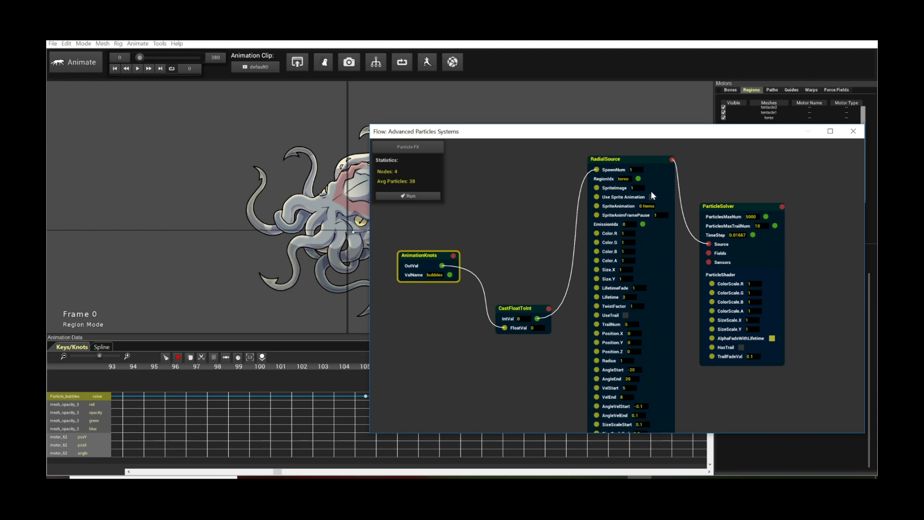
{"action": "left_click_drag", "start_coordinate": [734, 206], "coordinate": [757, 203]}
{"action": "left_click_drag", "start_coordinate": [667, 169], "coordinate": [671, 168]}
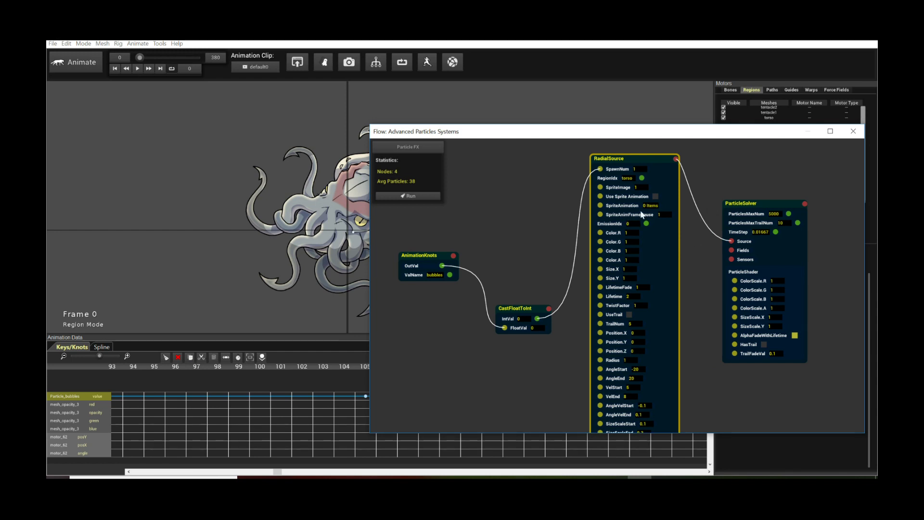
{"action": "left_click", "coordinate": [789, 131]}
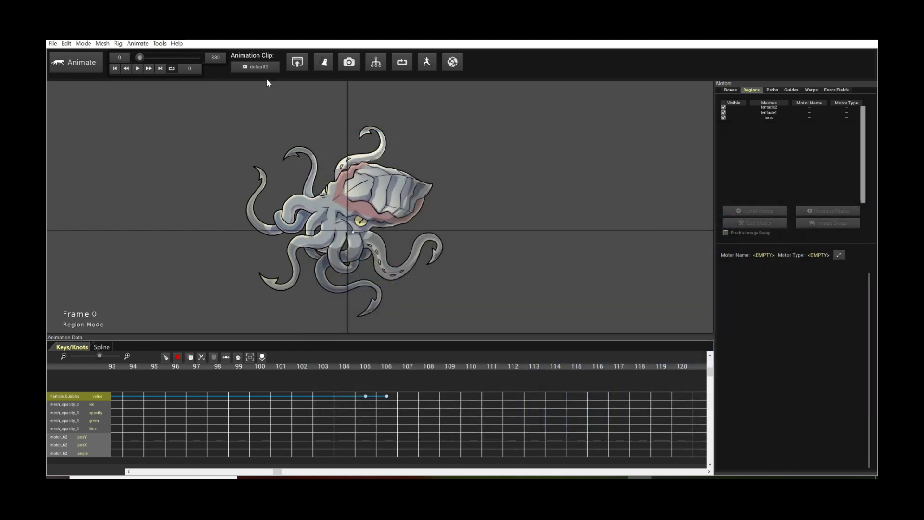
- Load the 'default' animation clip and play it to watch the kraken trailing ink particles
{"action": "left_click", "coordinate": [259, 67]}
{"action": "double_click", "coordinate": [321, 153]}
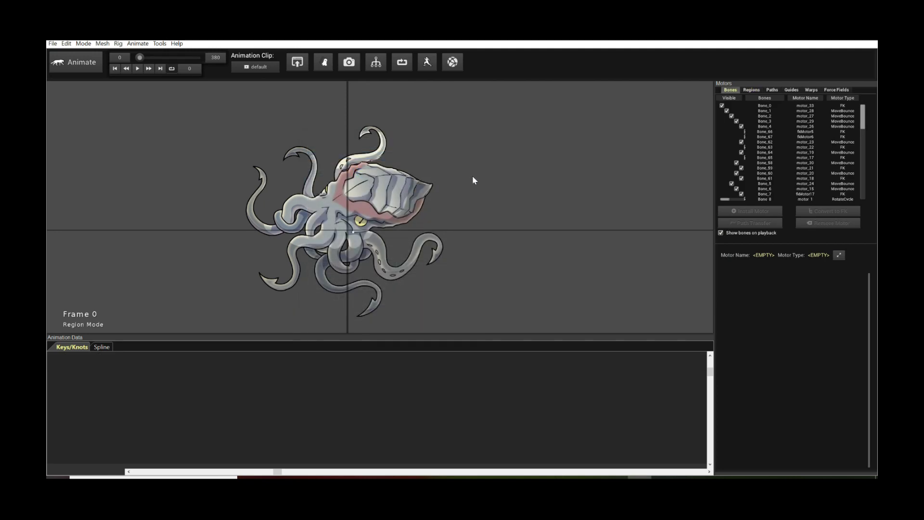
{"action": "scroll", "coordinate": [472, 175], "scroll_direction": "up", "scroll_amount": 3}
{"action": "scroll", "coordinate": [456, 182], "scroll_direction": "down", "scroll_amount": 3}
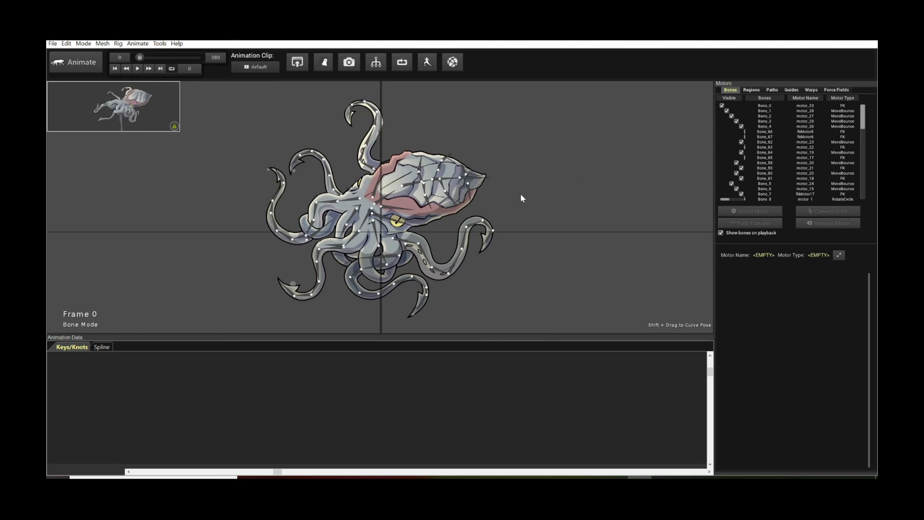
{"action": "key", "text": "space"}
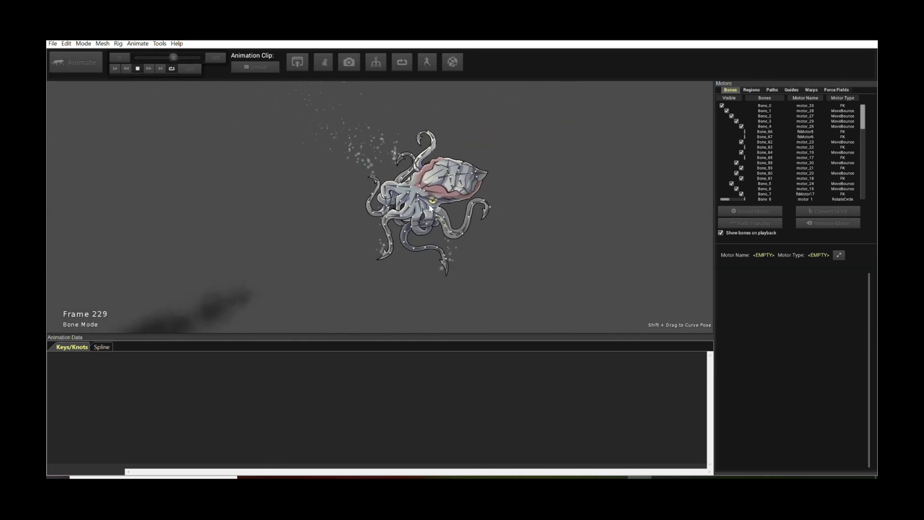
{"action": "key", "text": "space"}
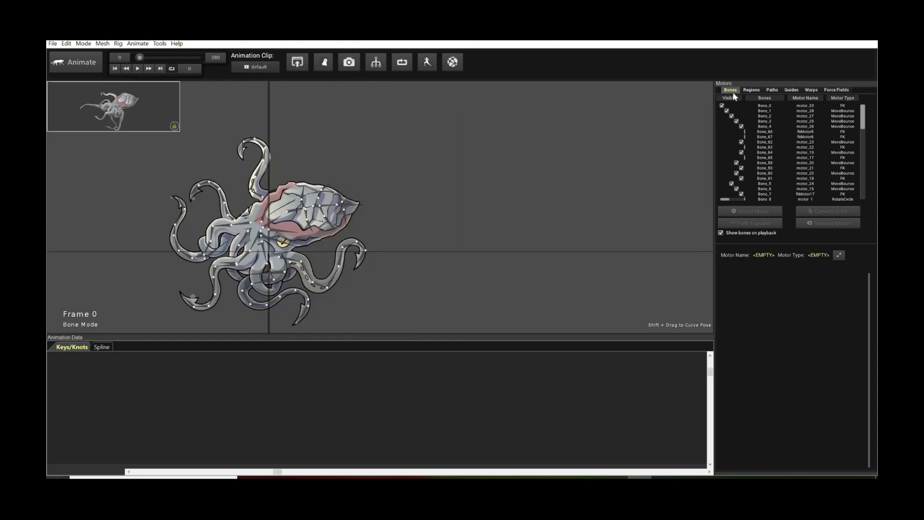
{"action": "left_click", "coordinate": [751, 90]}
{"action": "left_click", "coordinate": [371, 198]}
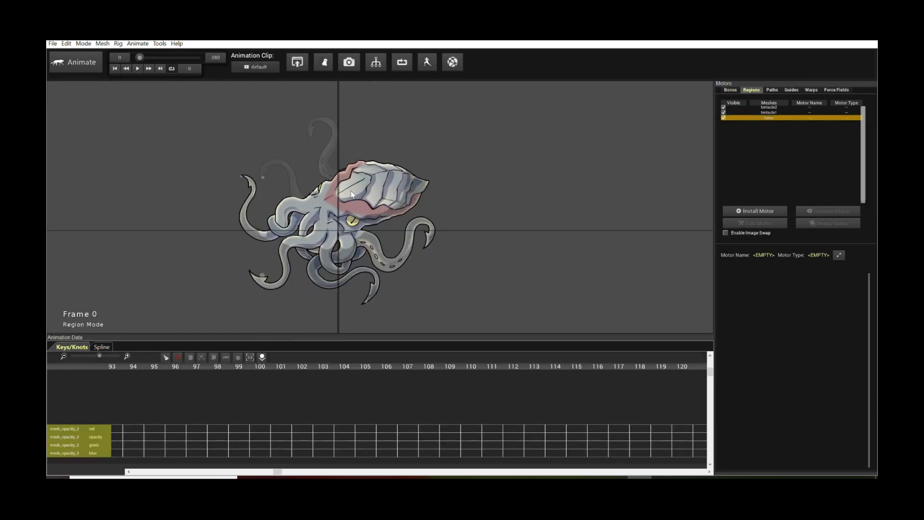
{"action": "left_click", "coordinate": [727, 90]}
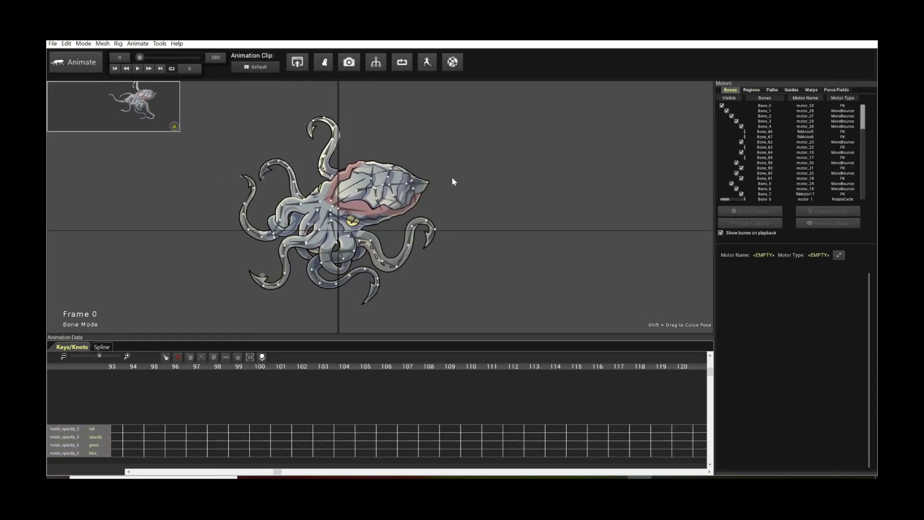
{"action": "left_click", "coordinate": [433, 234]}
{"action": "left_click", "coordinate": [842, 116]}
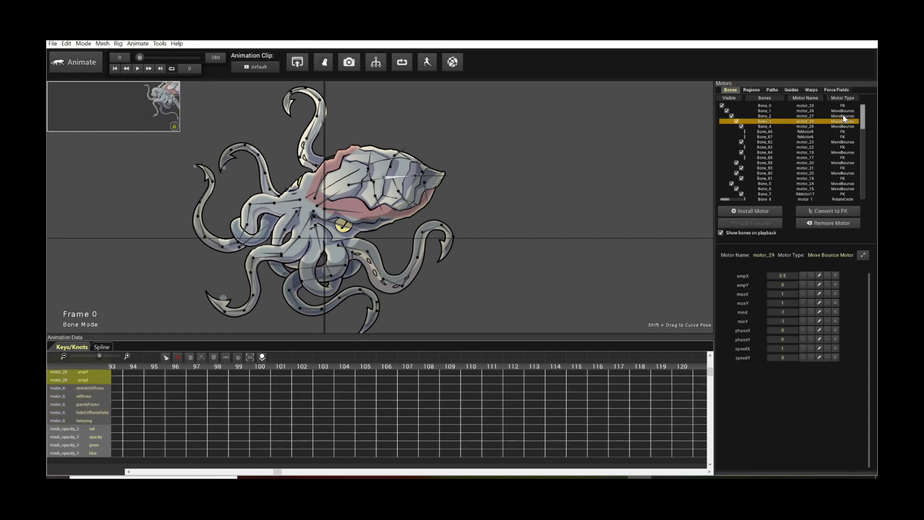
{"action": "left_click", "coordinate": [843, 162]}
{"action": "left_click", "coordinate": [836, 183]}
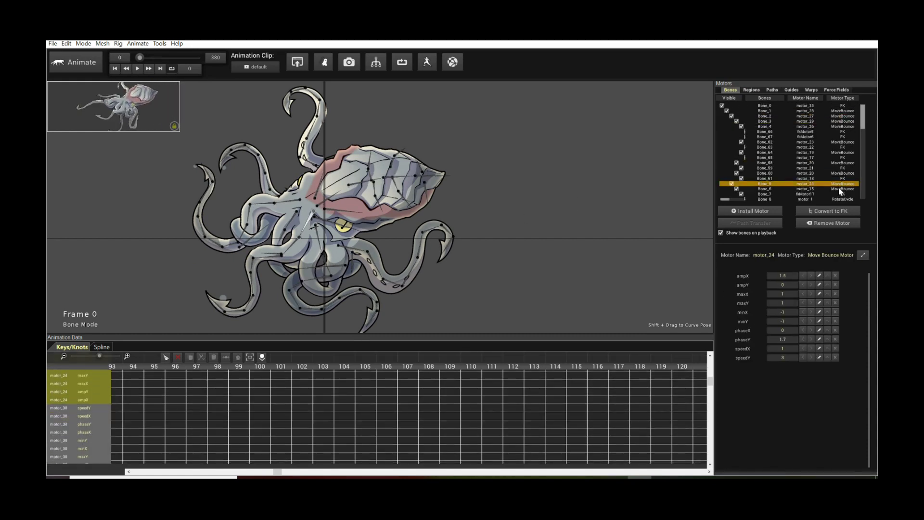
{"action": "left_click", "coordinate": [831, 189]}
{"action": "scroll", "coordinate": [825, 190], "scroll_direction": "down", "scroll_amount": 5}
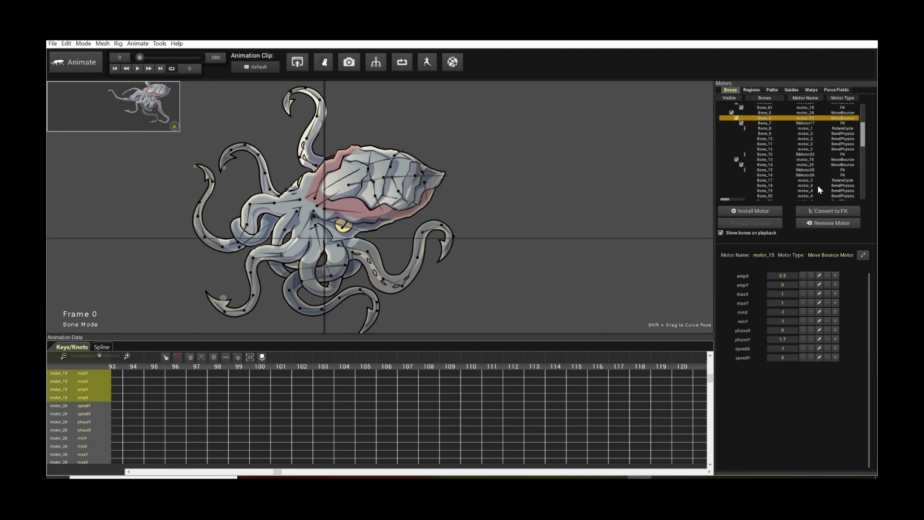
{"action": "left_click", "coordinate": [838, 150]}
{"action": "left_click", "coordinate": [838, 138]}
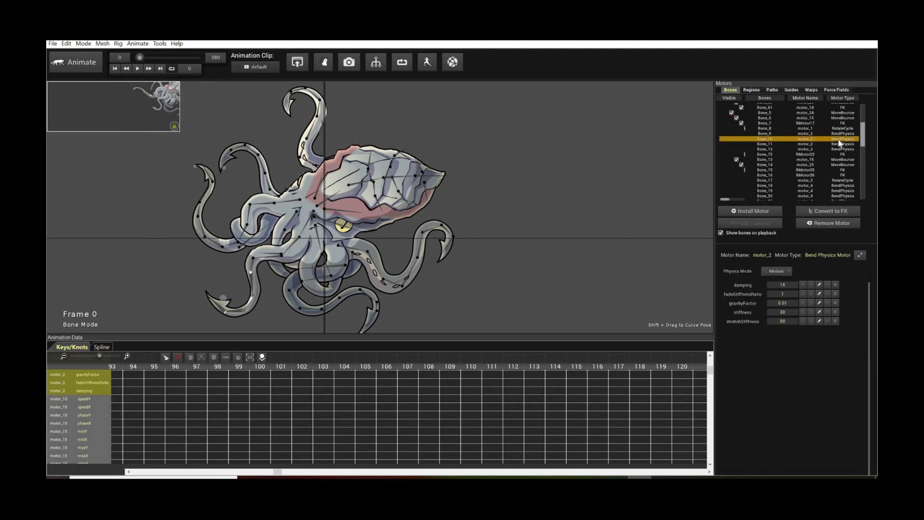
{"action": "left_click", "coordinate": [839, 144]}
{"action": "left_click", "coordinate": [838, 149]}
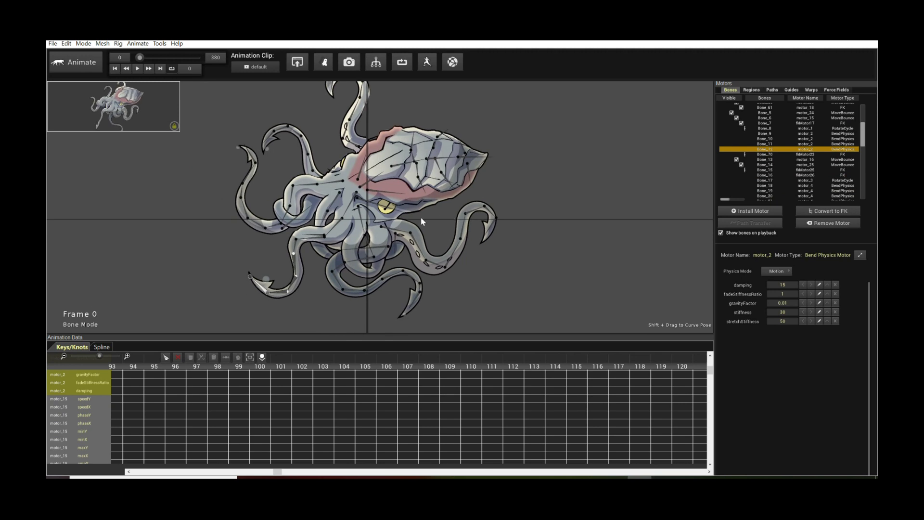
{"action": "left_click", "coordinate": [259, 227]}
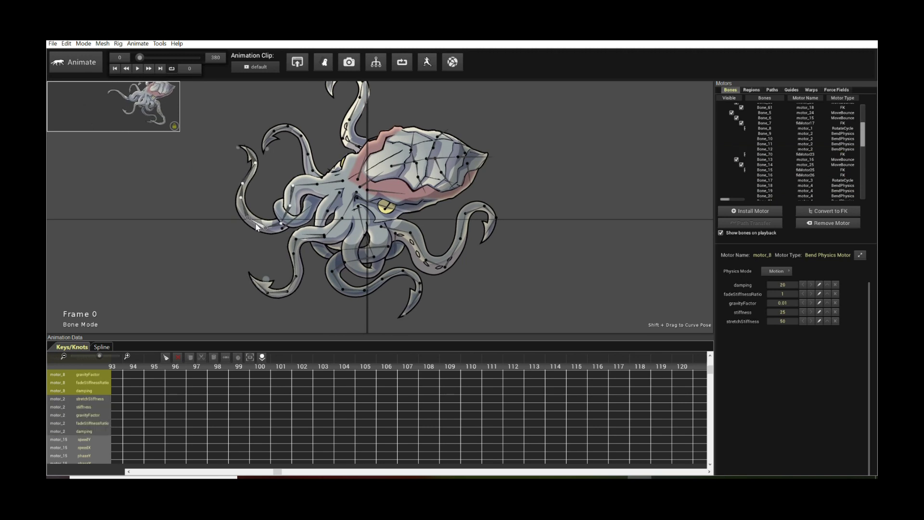
{"action": "left_click", "coordinate": [559, 183]}
{"action": "scroll", "coordinate": [792, 181], "scroll_direction": "up", "scroll_amount": 5}
{"action": "left_click", "coordinate": [839, 105]}
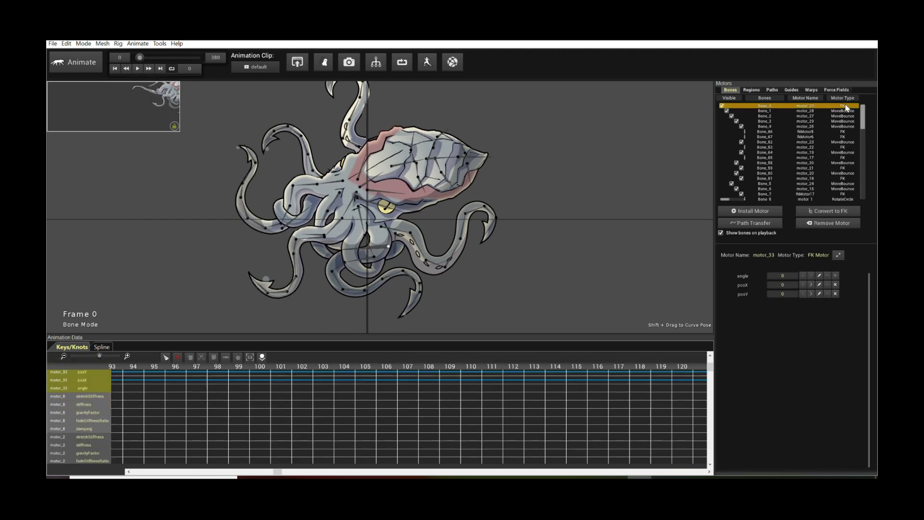
{"action": "scroll", "coordinate": [584, 215], "scroll_direction": "down", "scroll_amount": 3}
{"action": "mouse_move", "coordinate": [99, 356]}
{"action": "left_mouse_down"}
{"action": "mouse_move", "coordinate": [78, 356]}
{"action": "mouse_move", "coordinate": [87, 357]}
{"action": "left_mouse_up"}
{"action": "left_click_drag", "start_coordinate": [277, 471], "coordinate": [253, 472]}
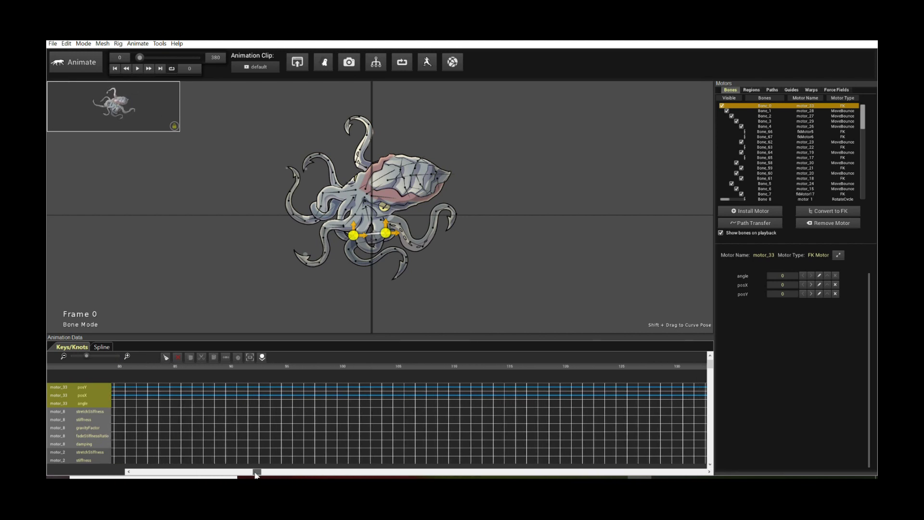
{"action": "mouse_move", "coordinate": [237, 379]}
{"action": "left_mouse_down"}
{"action": "mouse_move", "coordinate": [410, 373]}
{"action": "mouse_move", "coordinate": [271, 371]}
{"action": "mouse_move", "coordinate": [294, 367]}
{"action": "mouse_move", "coordinate": [651, 367]}
{"action": "mouse_move", "coordinate": [226, 379]}
{"action": "left_mouse_up"}
{"action": "key", "text": "Home"}
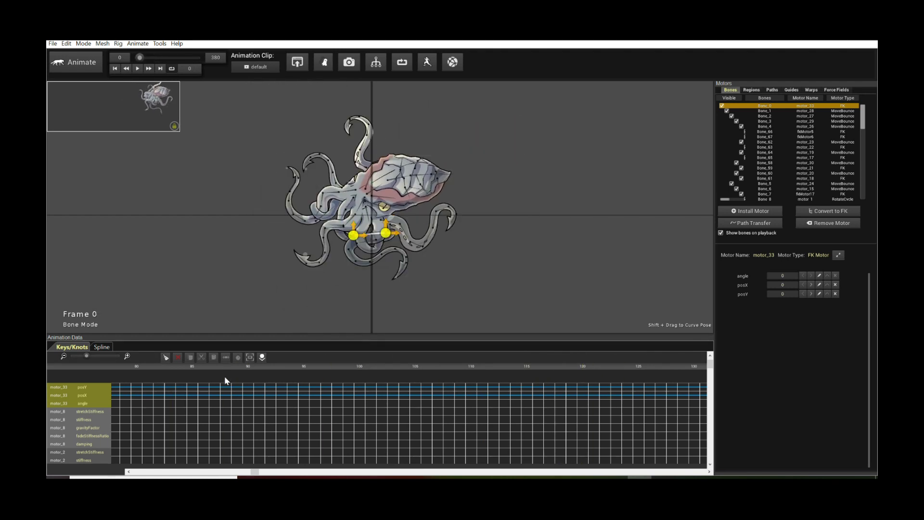
- Open Flow: Advanced Particles Systems from the Animate menu and select its AnimationKnots node
{"action": "left_click", "coordinate": [215, 170]}
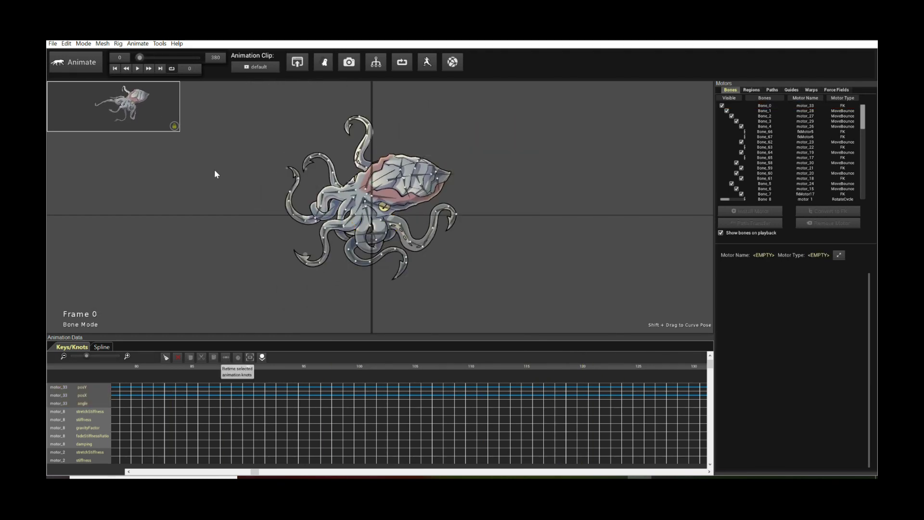
{"action": "left_click", "coordinate": [137, 43]}
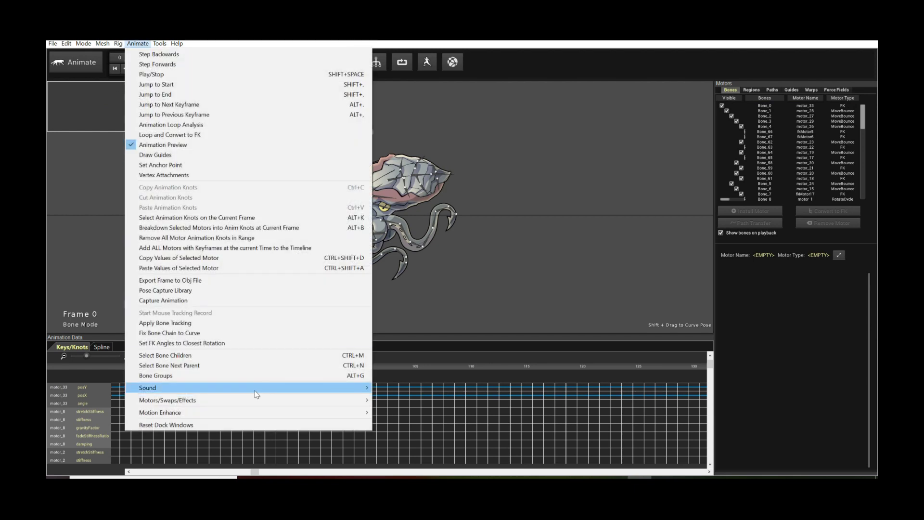
{"action": "mouse_move", "coordinate": [260, 400]}
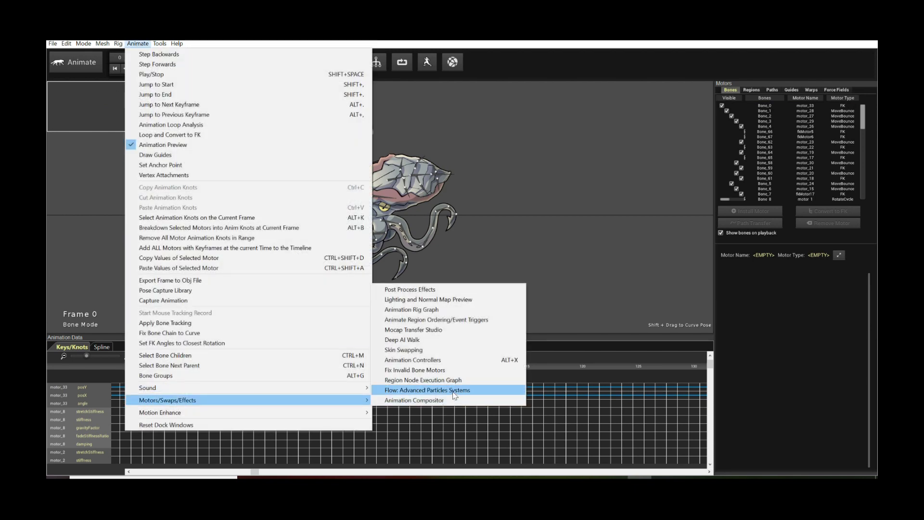
{"action": "left_click", "coordinate": [426, 390]}
{"action": "left_click_drag", "start_coordinate": [485, 144], "coordinate": [644, 159]}
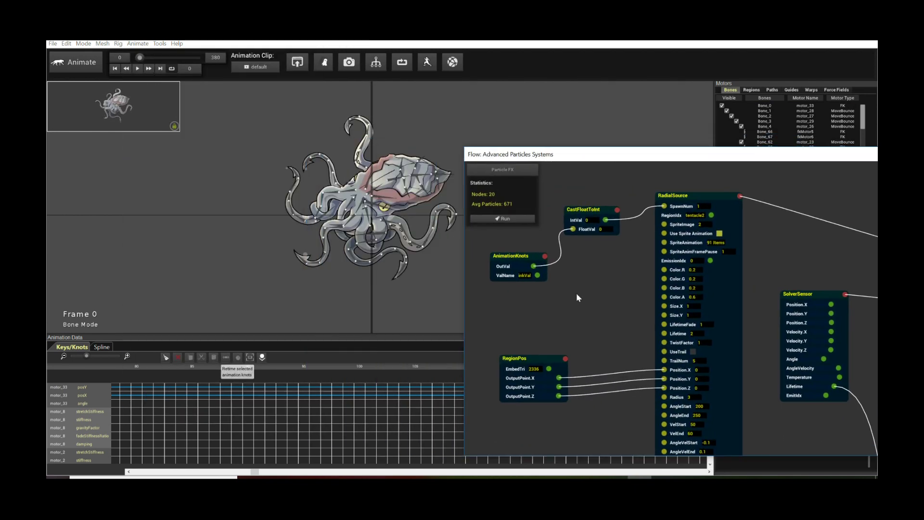
{"action": "scroll", "coordinate": [576, 292], "scroll_direction": "up", "scroll_amount": 2}
{"action": "left_click", "coordinate": [530, 266]}
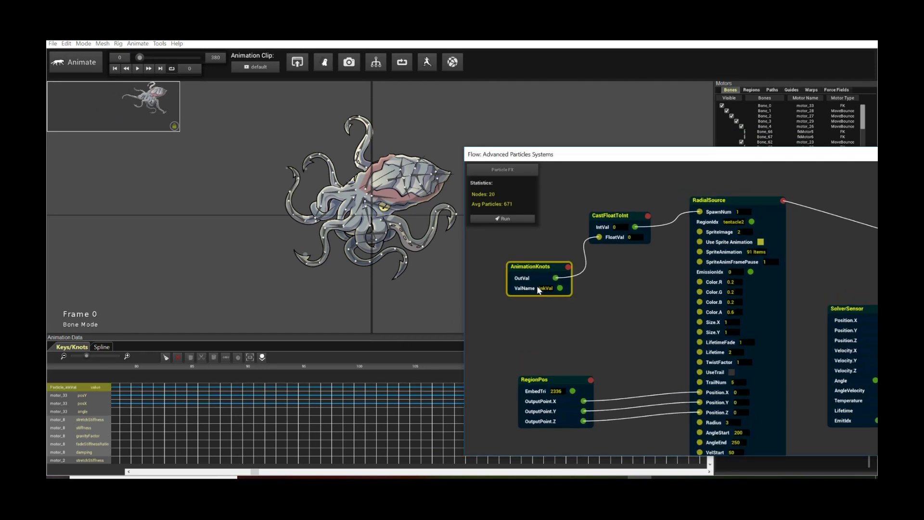
- Play the animation to preview the kraken's ink clouds, moving the Flow window further right
{"action": "left_click", "coordinate": [231, 238]}
{"action": "key", "text": "space"}
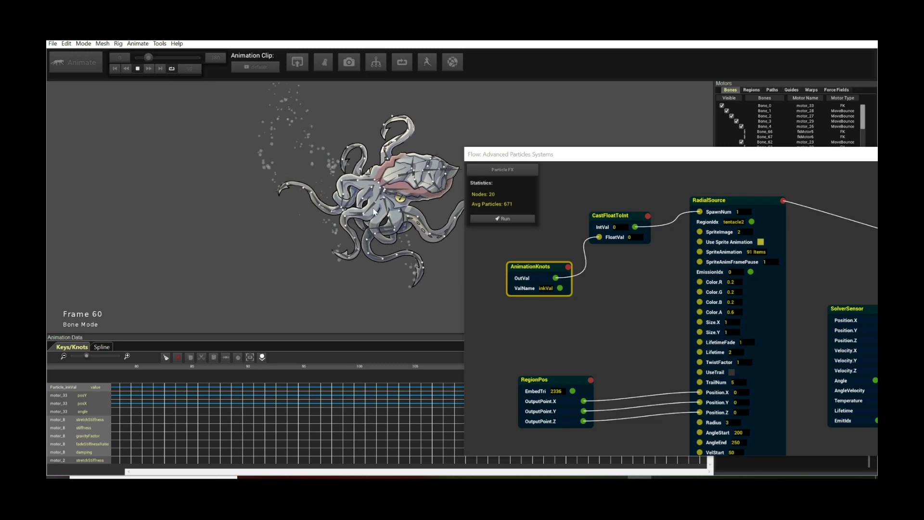
{"action": "mouse_move", "coordinate": [530, 154]}
{"action": "left_mouse_down"}
{"action": "mouse_move", "coordinate": [717, 155]}
{"action": "mouse_move", "coordinate": [645, 156]}
{"action": "left_mouse_up"}
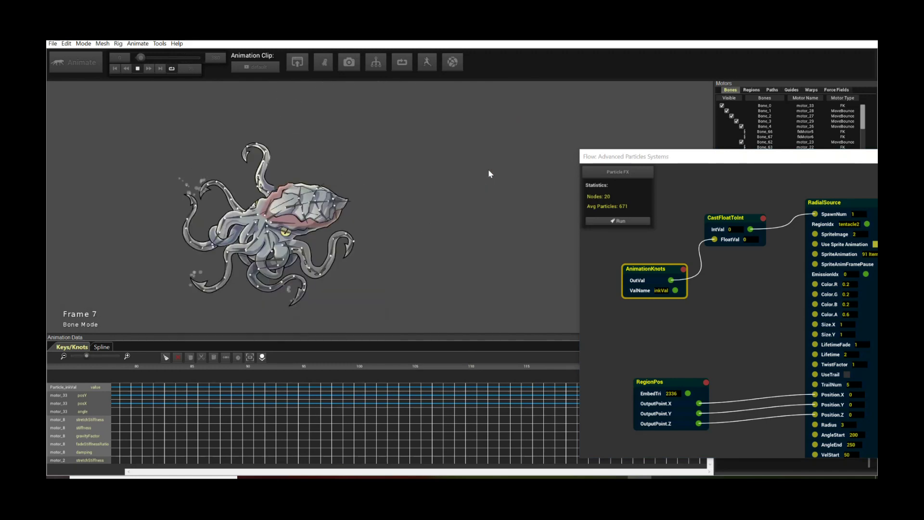
- Stop playback and show the Particle_inkVal track as a spline curve, zoomed to fit
{"action": "key", "text": "space"}
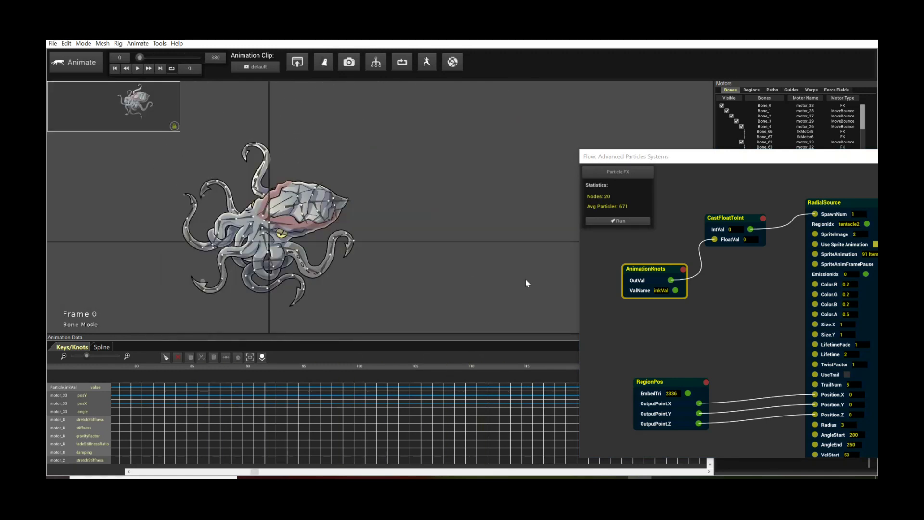
{"action": "left_click", "coordinate": [649, 270]}
{"action": "left_click", "coordinate": [424, 342]}
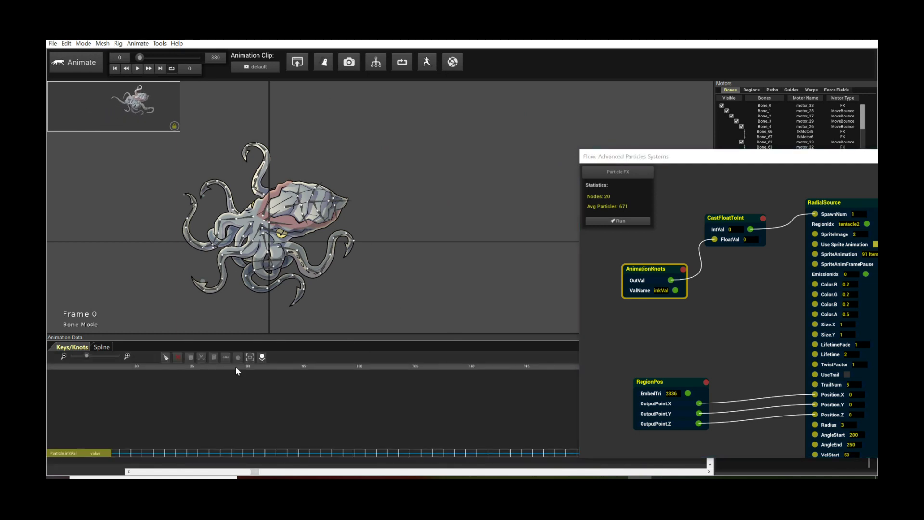
{"action": "left_click_drag", "start_coordinate": [86, 356], "coordinate": [78, 356]}
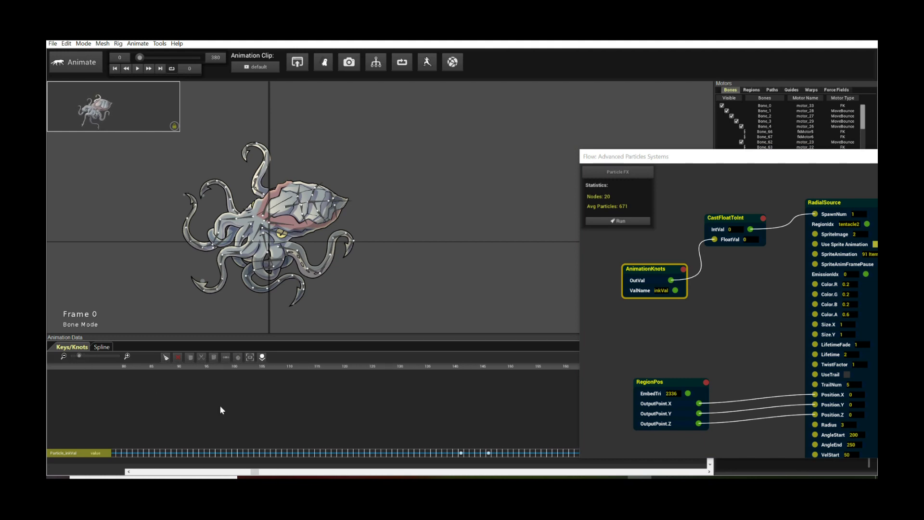
{"action": "left_click_drag", "start_coordinate": [253, 334], "coordinate": [250, 329]}
{"action": "left_click", "coordinate": [102, 342]}
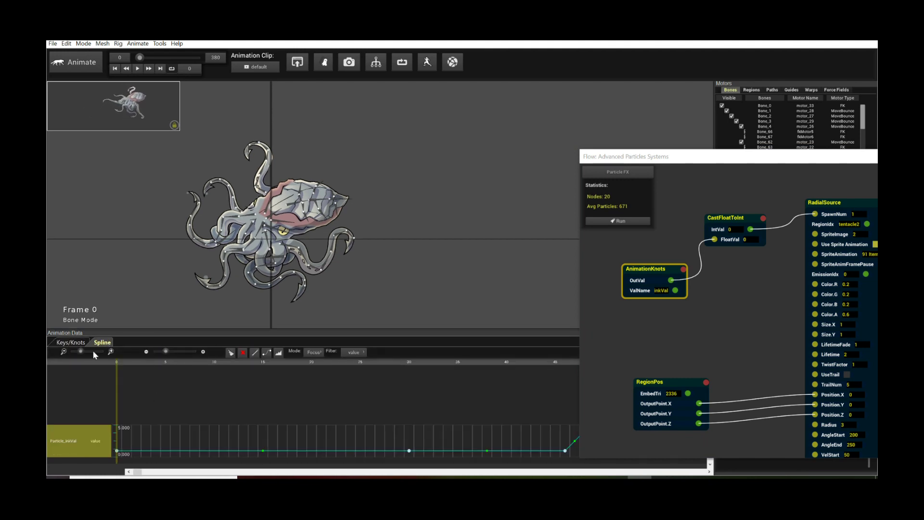
{"action": "left_click_drag", "start_coordinate": [164, 352], "coordinate": [169, 352]}
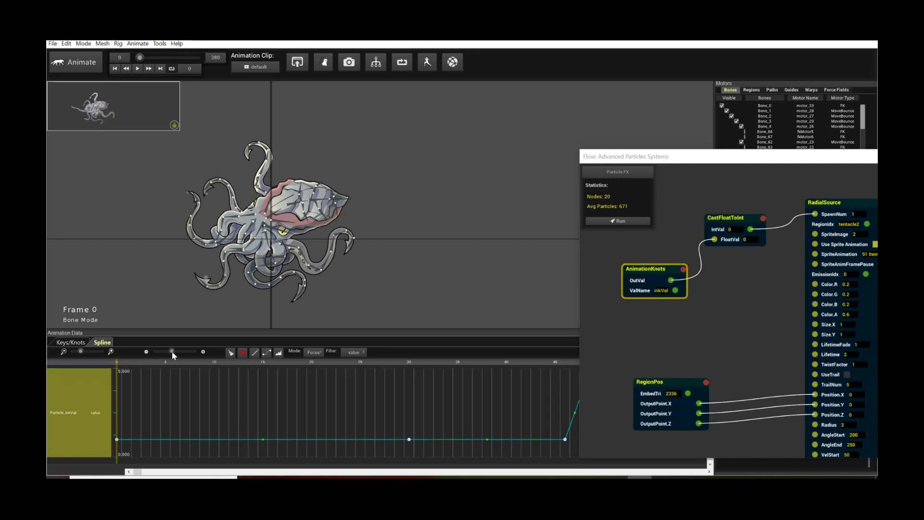
{"action": "left_click_drag", "start_coordinate": [80, 351], "coordinate": [77, 351]}
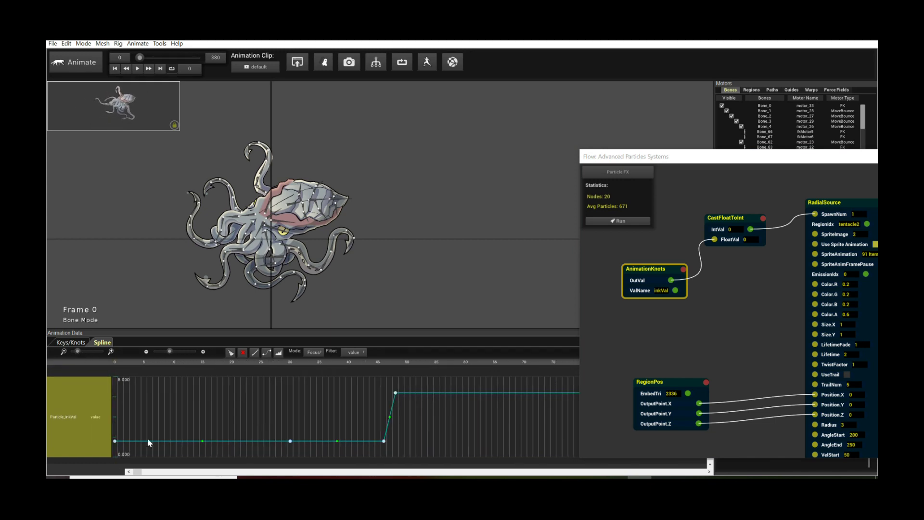
{"action": "mouse_move", "coordinate": [139, 474]}
{"action": "left_mouse_down"}
{"action": "mouse_move", "coordinate": [405, 474]}
{"action": "mouse_move", "coordinate": [126, 467]}
{"action": "left_mouse_up"}
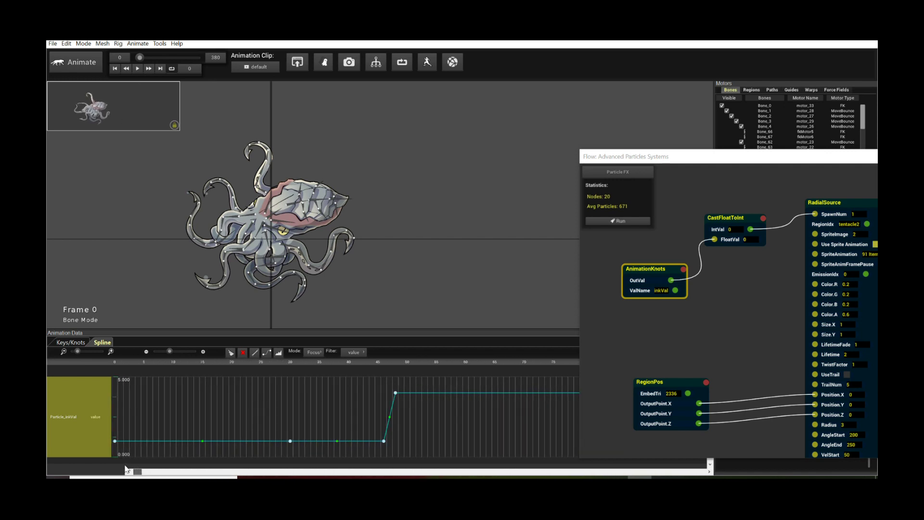
- Play from frame 48, where the ink switches on, scrolling along the curve
{"action": "left_click", "coordinate": [396, 372]}
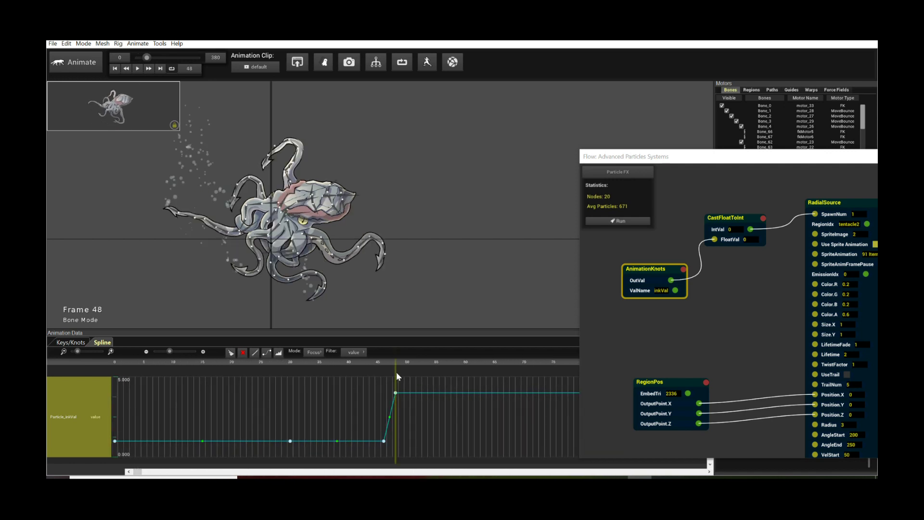
{"action": "left_click_drag", "start_coordinate": [137, 474], "coordinate": [188, 476]}
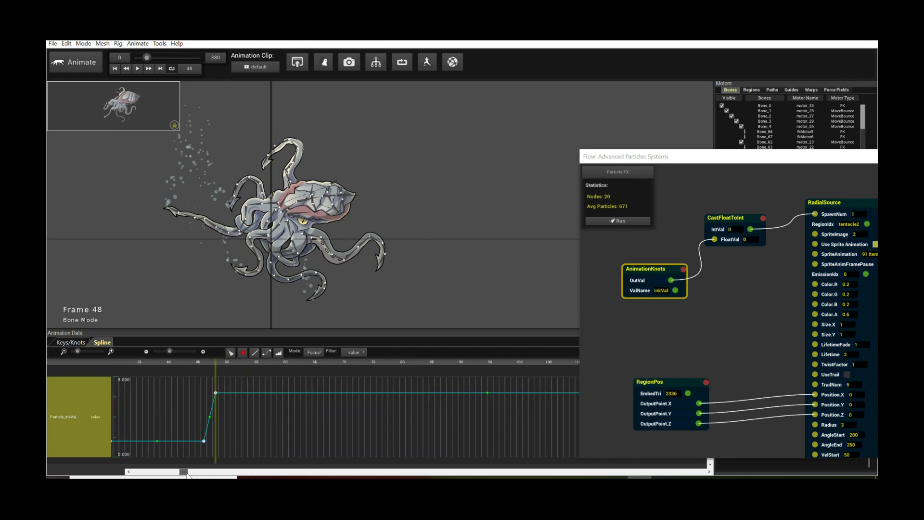
{"action": "left_click", "coordinate": [412, 316]}
{"action": "key", "text": "space"}
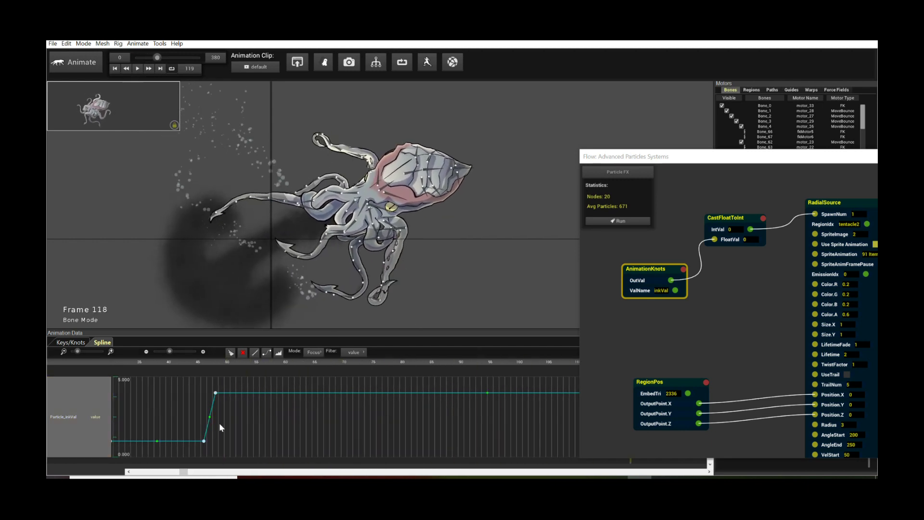
{"action": "left_click_drag", "start_coordinate": [179, 471], "coordinate": [279, 471]}
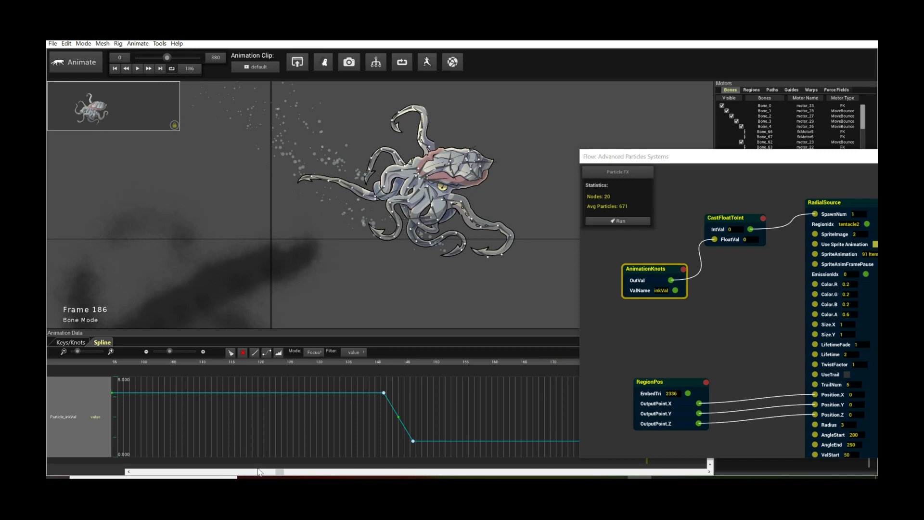
{"action": "left_click_drag", "start_coordinate": [284, 473], "coordinate": [402, 472]}
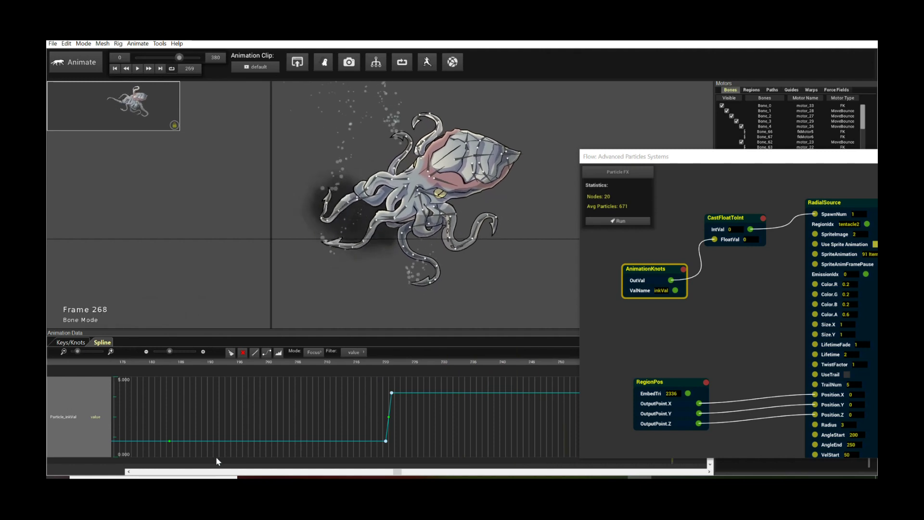
{"action": "left_click_drag", "start_coordinate": [398, 473], "coordinate": [505, 472]}
- Check frame 297 where the ink turns off, then replay from frame 0
{"action": "left_click", "coordinate": [417, 371]}
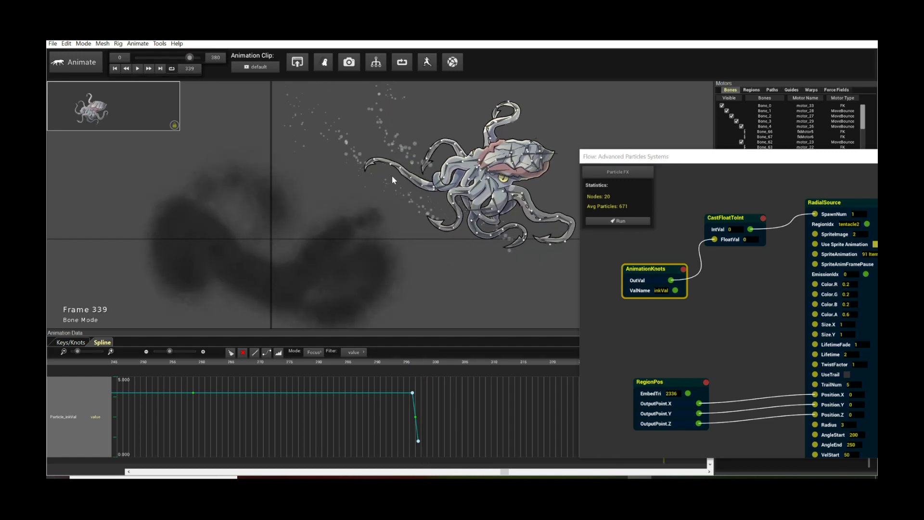
{"action": "scroll", "coordinate": [391, 159], "scroll_direction": "up", "scroll_amount": 5}
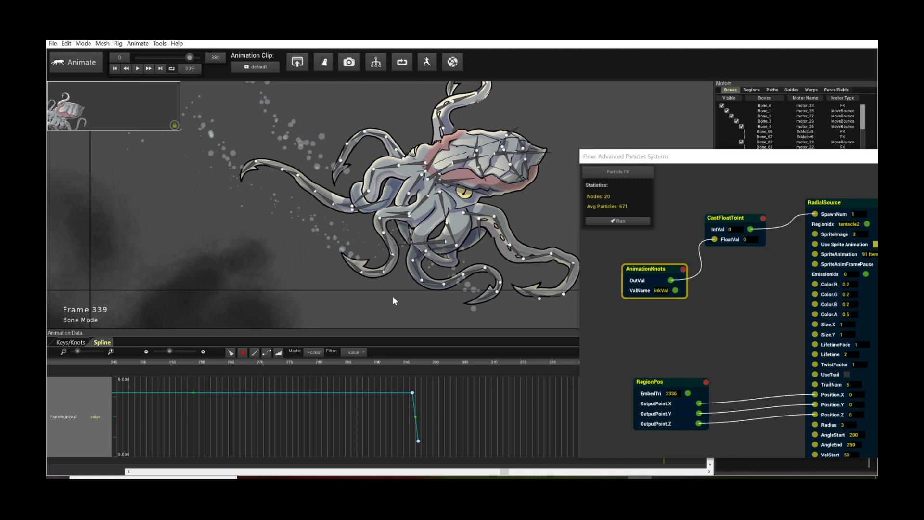
{"action": "key", "text": "Home"}
{"action": "key", "text": "space"}
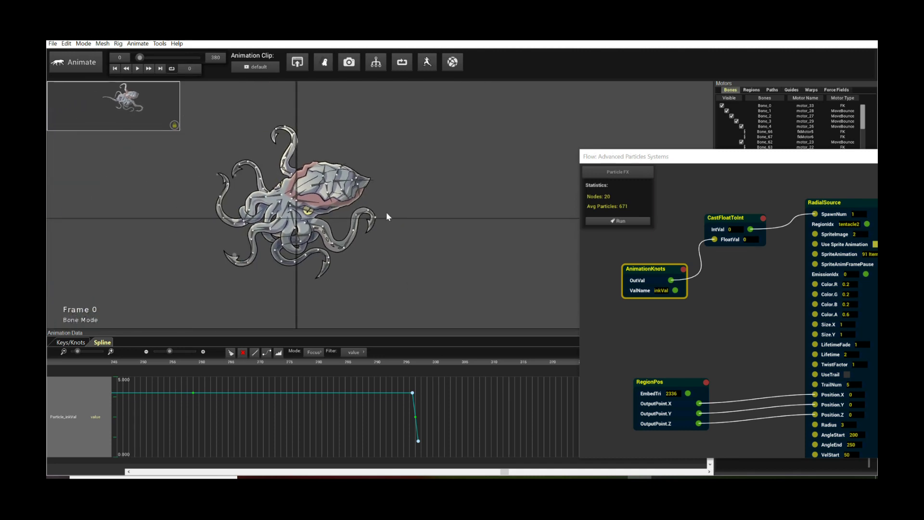